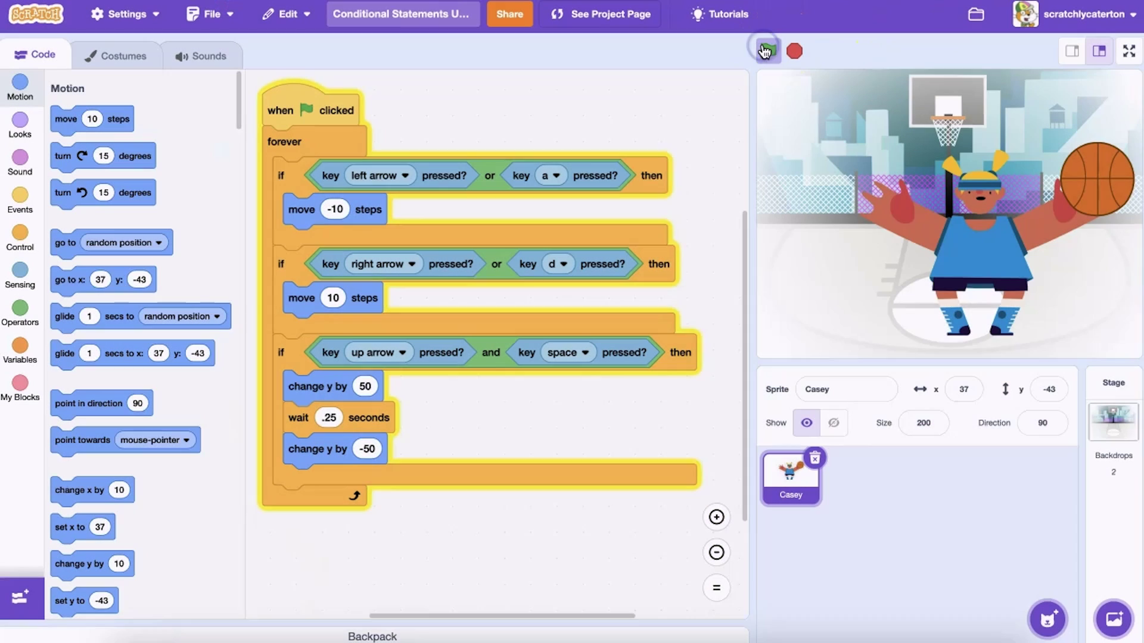
Step: Run the basketball project, moving Casey left and right with the arrow keys and jumping twice
{"action": "left_click", "coordinate": [766, 51]}
{"action": "key", "text": "Right"}
{"action": "key", "text": "Left"}
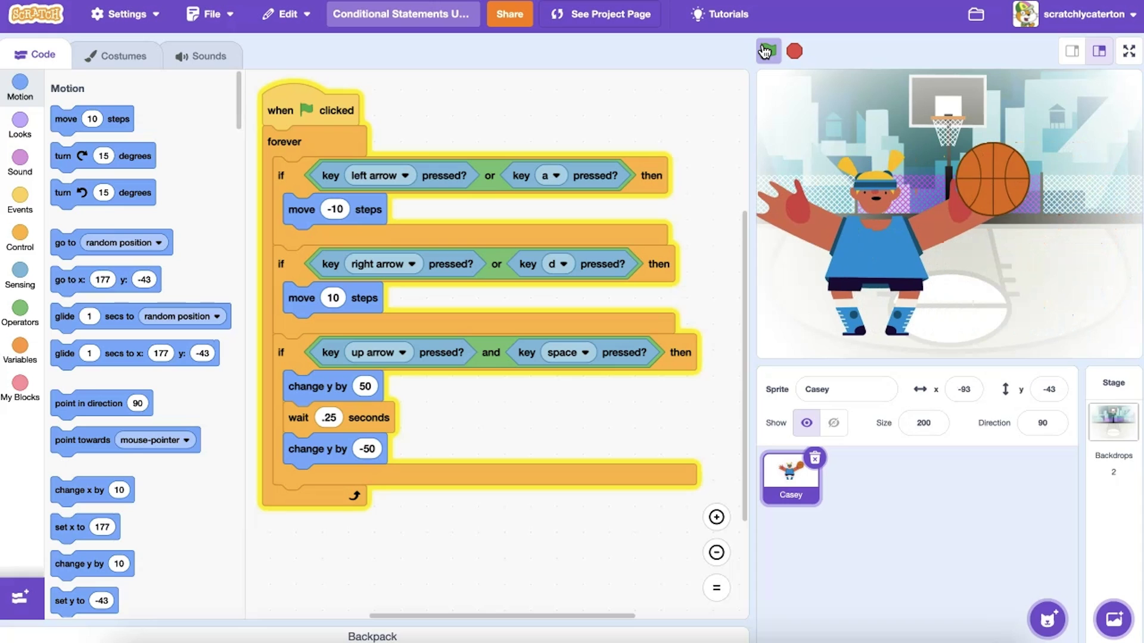
{"action": "key", "text": "Right"}
{"action": "key", "text": "Left"}
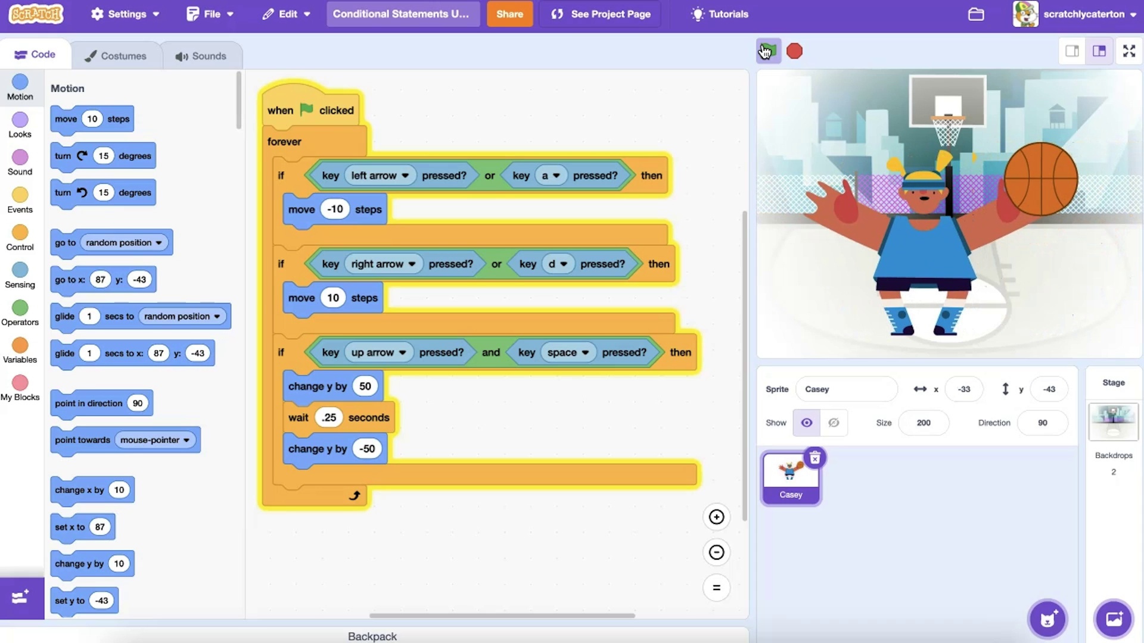
{"action": "key", "text": "Up+space"}
{"action": "key", "text": "Up+space"}
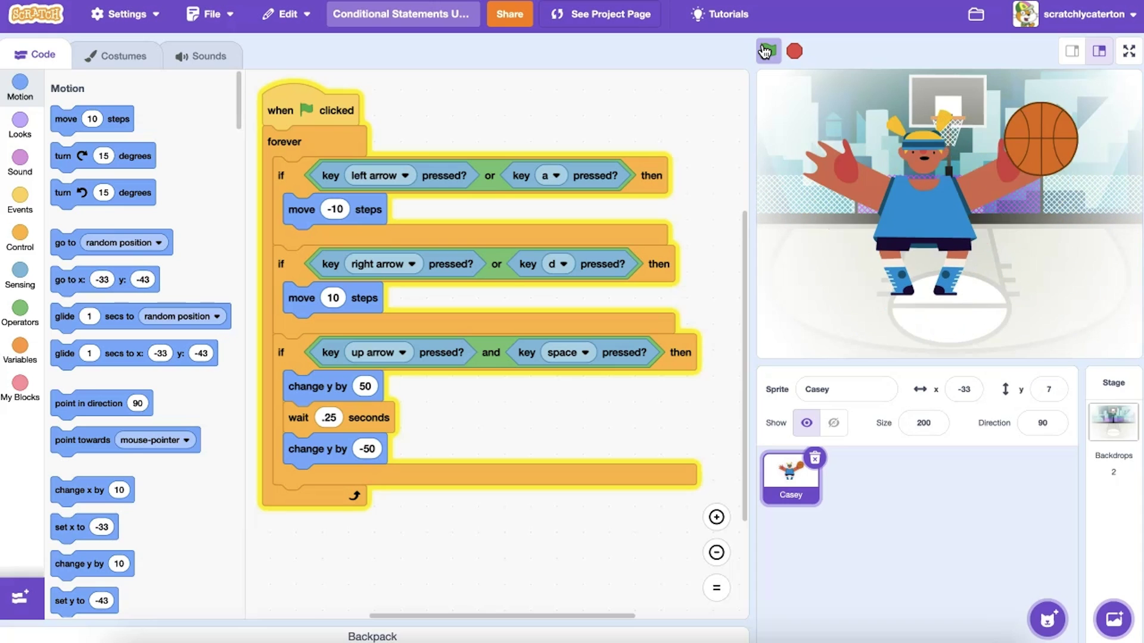
{"action": "key", "text": "Up+space"}
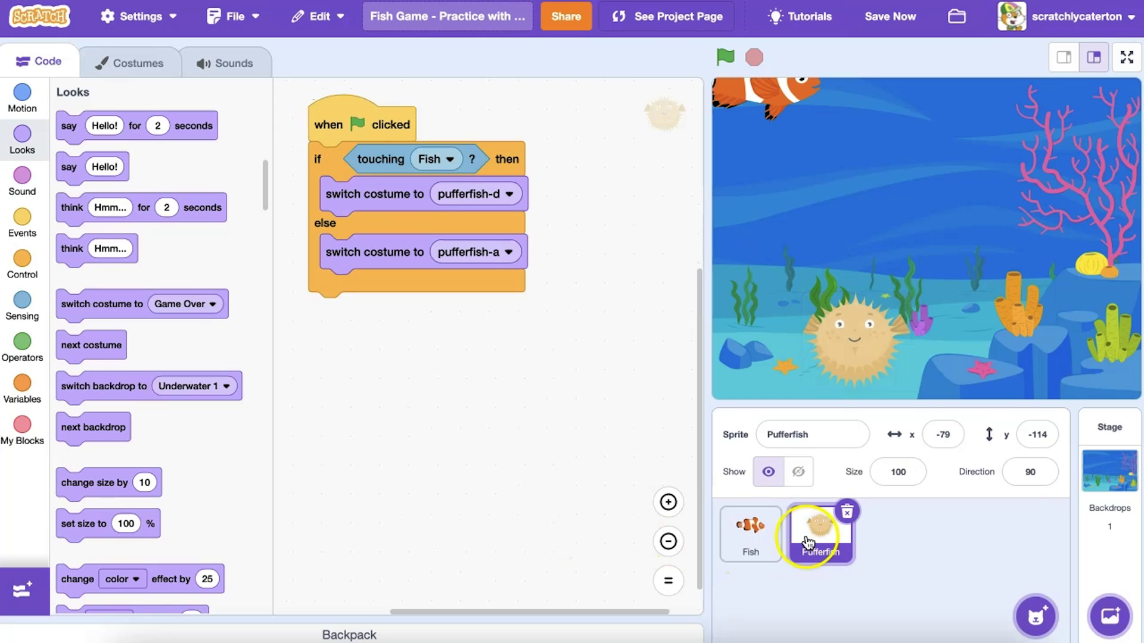
{"action": "left_click", "coordinate": [725, 57]}
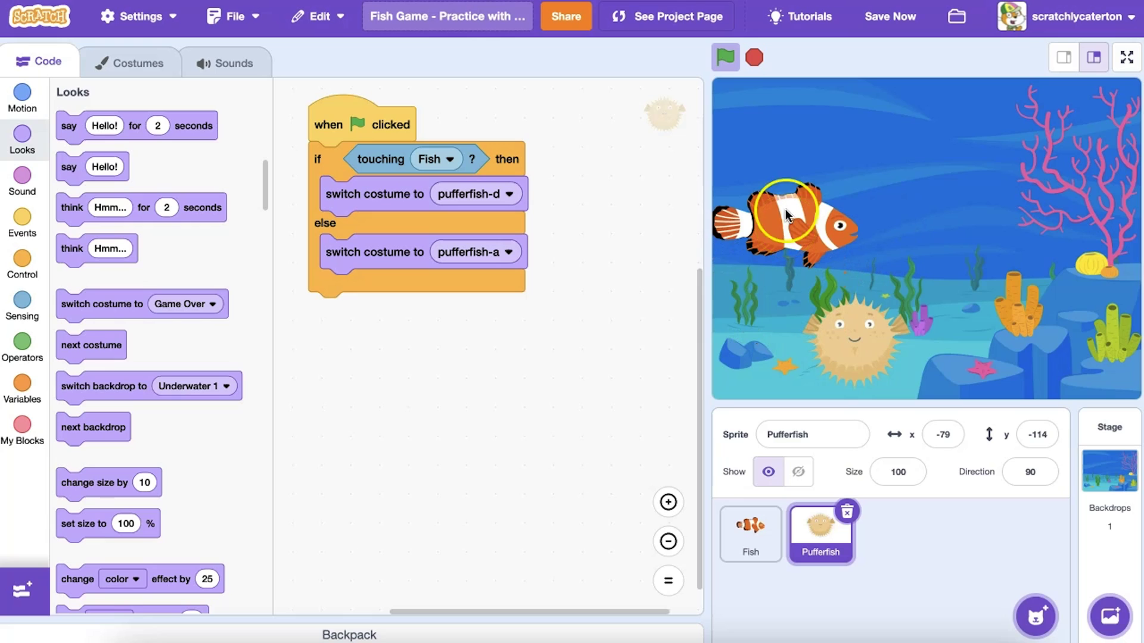
{"action": "left_click", "coordinate": [756, 59]}
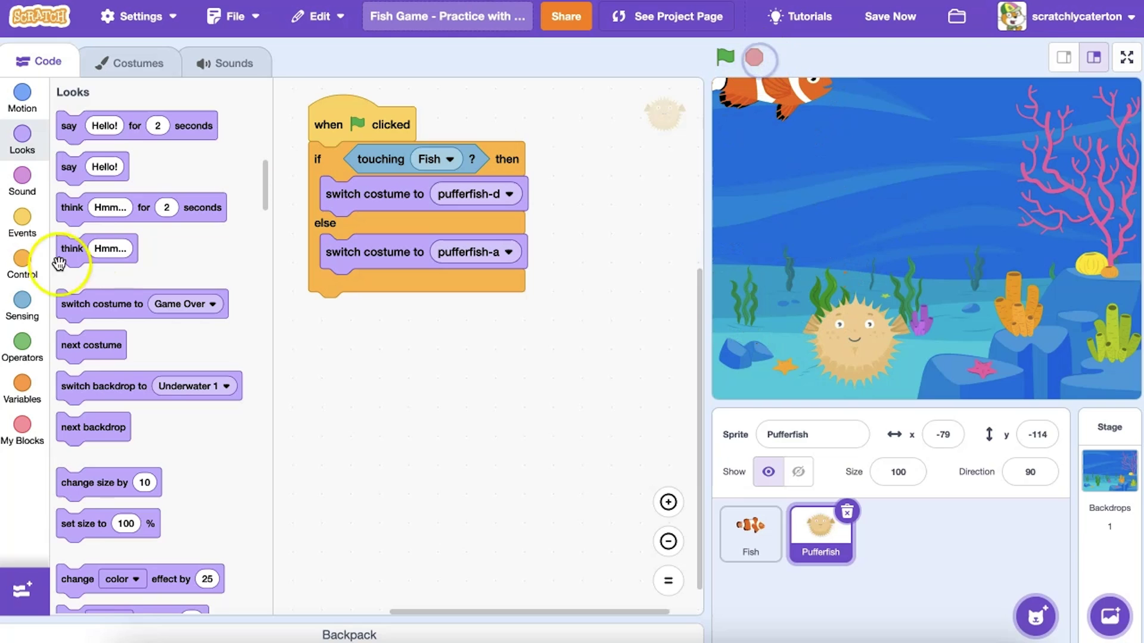
{"action": "left_click", "coordinate": [23, 261]}
Step: Wrap the touching-Fish if-else in a forever loop under the flag hat, then test by dragging the Fish
{"action": "left_click_drag", "start_coordinate": [168, 275], "coordinate": [346, 358]}
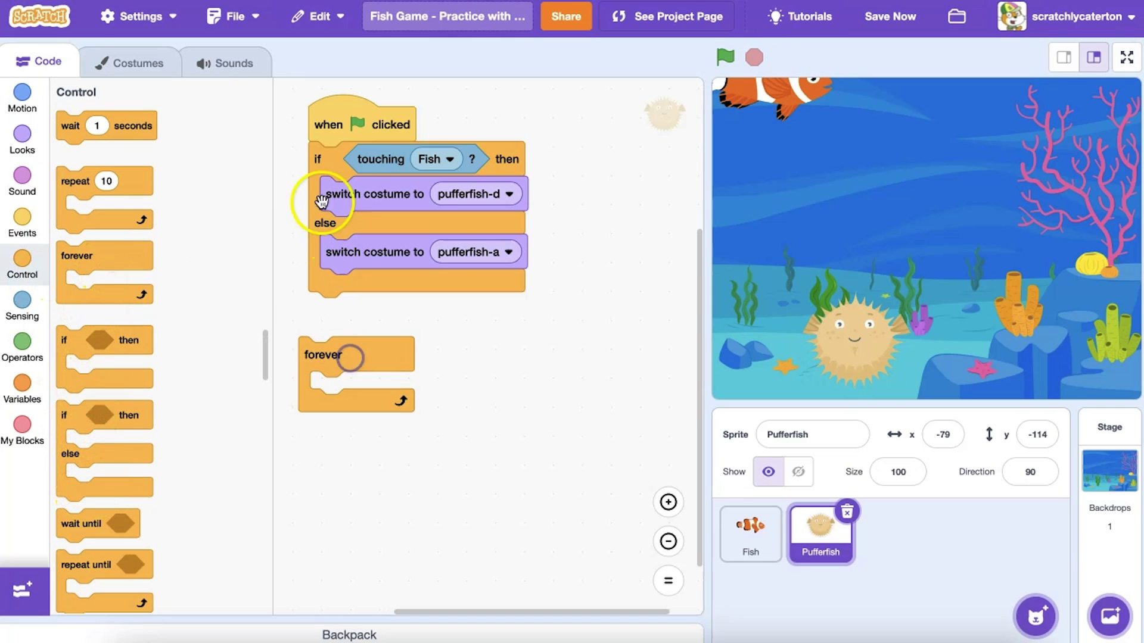
{"action": "left_click_drag", "start_coordinate": [333, 161], "coordinate": [335, 396]}
{"action": "left_click_drag", "start_coordinate": [313, 353], "coordinate": [386, 195]}
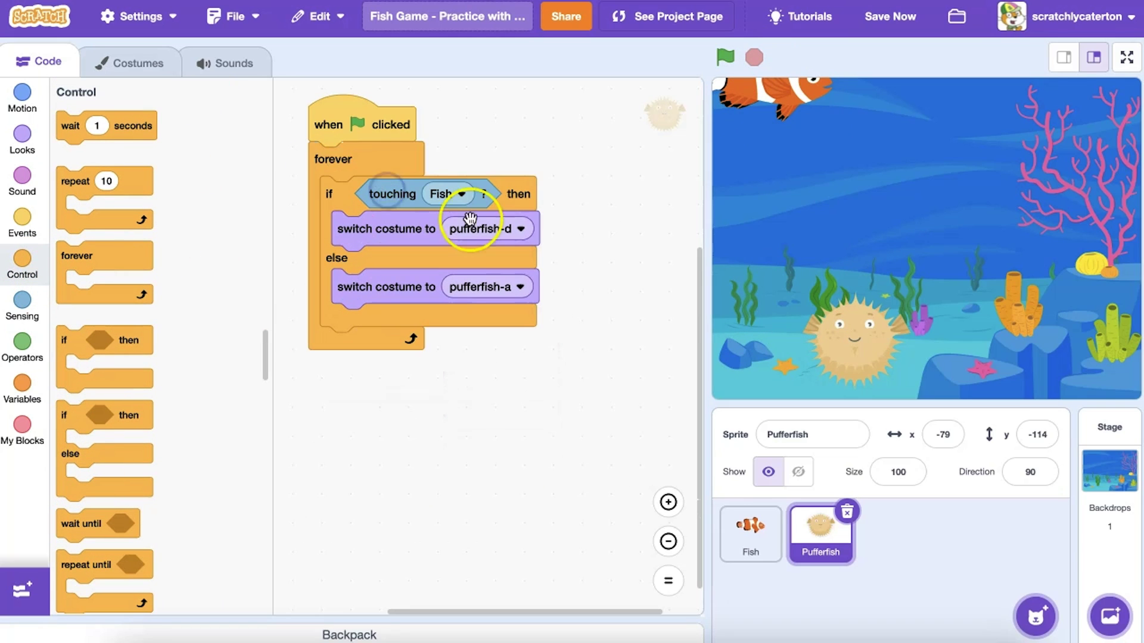
{"action": "left_click", "coordinate": [724, 56]}
{"action": "mouse_move", "coordinate": [751, 98]}
{"action": "left_mouse_down"}
{"action": "mouse_move", "coordinate": [779, 195]}
{"action": "mouse_move", "coordinate": [787, 331]}
{"action": "mouse_move", "coordinate": [777, 215]}
{"action": "mouse_move", "coordinate": [776, 335]}
{"action": "mouse_move", "coordinate": [768, 192]}
{"action": "left_mouse_up"}
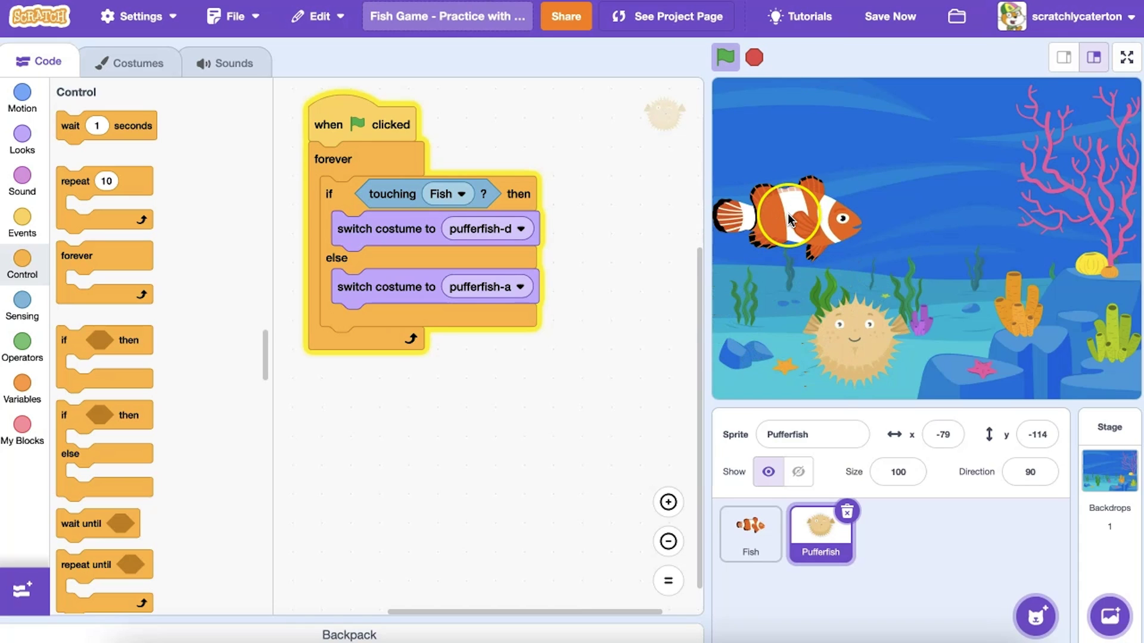
Step: Add an if-else testing distance to Fish < 50, with the touching-Fish check nested in its else
{"action": "left_click", "coordinate": [754, 56]}
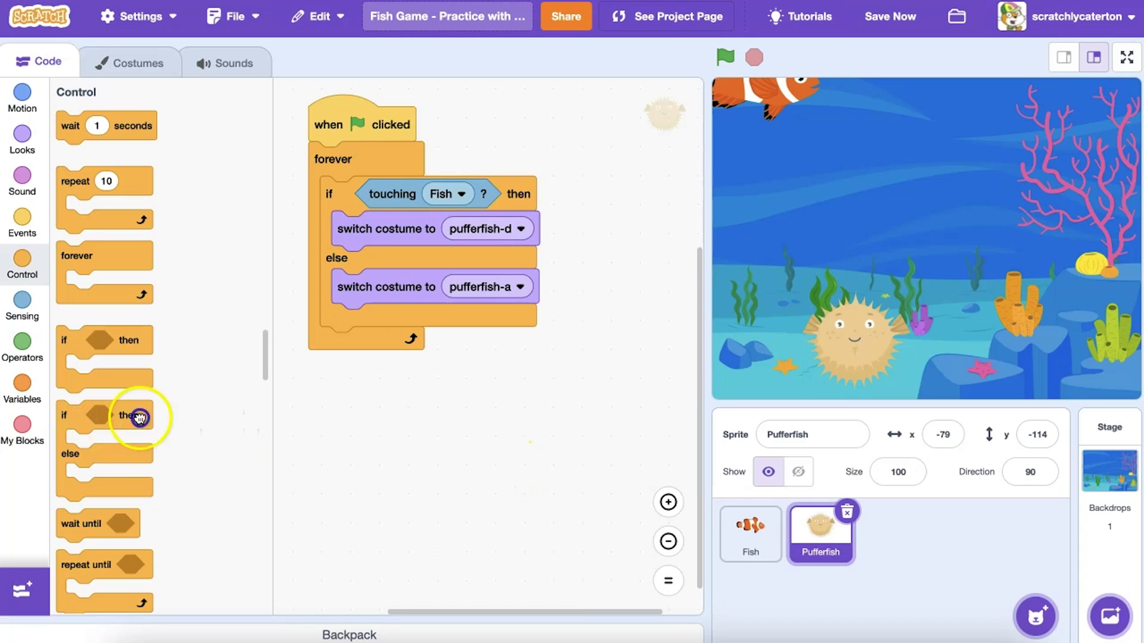
{"action": "left_click_drag", "start_coordinate": [101, 416], "coordinate": [376, 413]}
{"action": "left_click", "coordinate": [24, 353]}
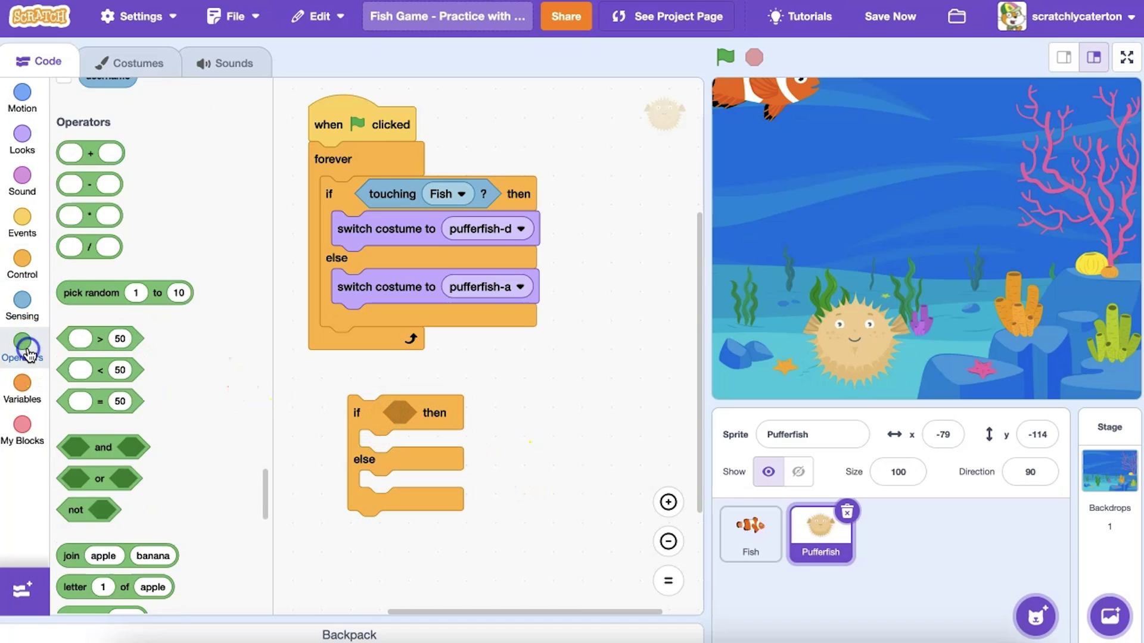
{"action": "left_click_drag", "start_coordinate": [105, 338], "coordinate": [420, 413]}
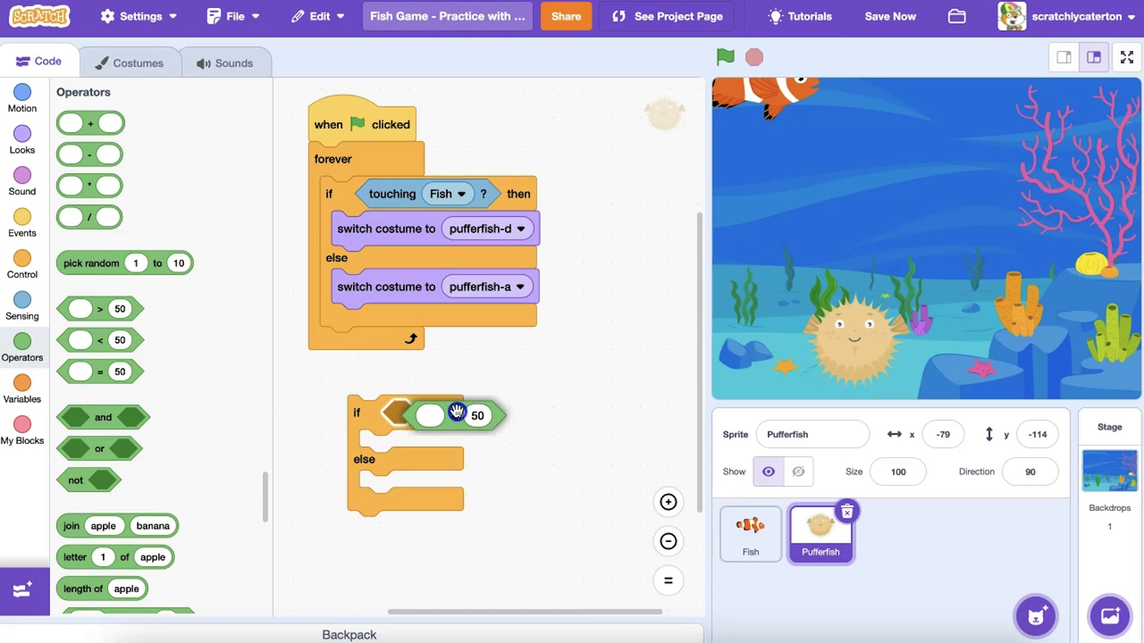
{"action": "left_click", "coordinate": [21, 304]}
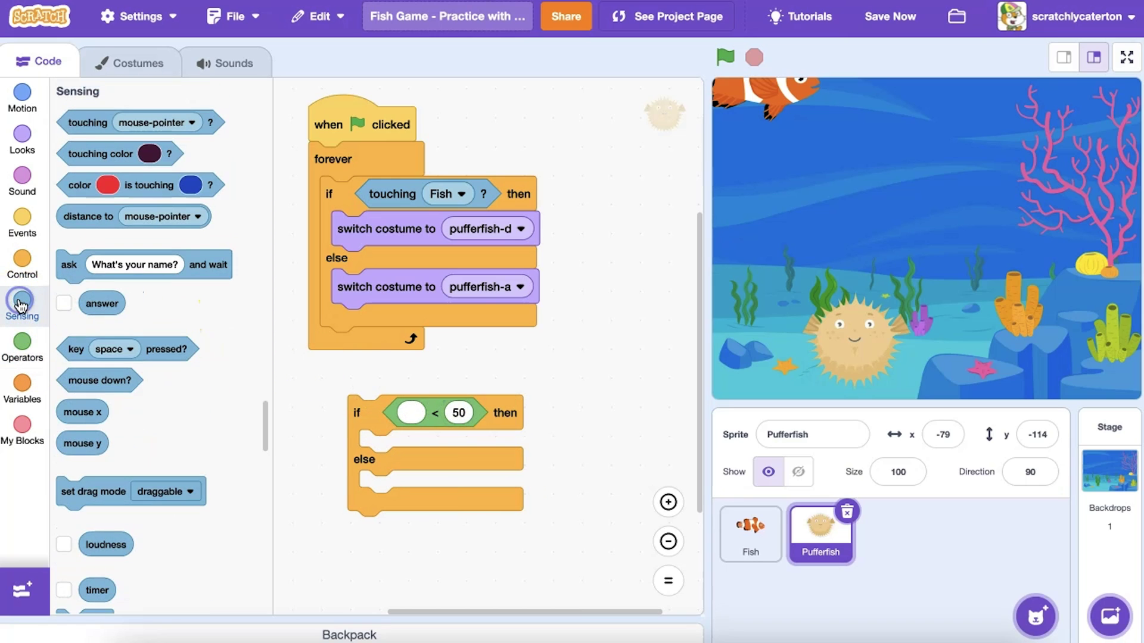
{"action": "left_click_drag", "start_coordinate": [89, 218], "coordinate": [413, 413]}
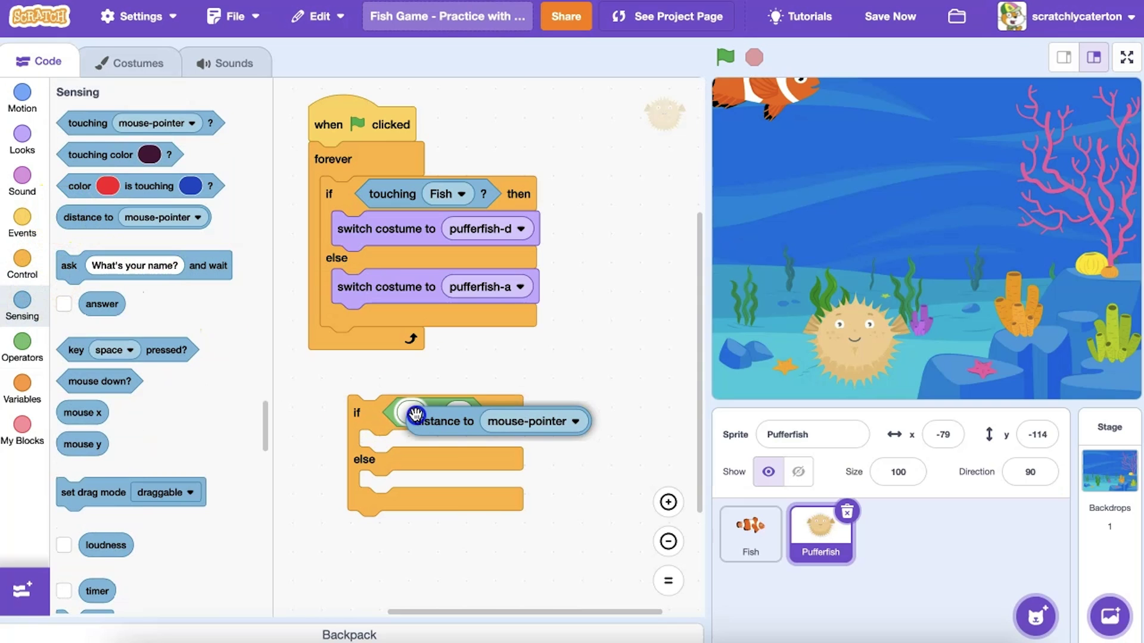
{"action": "left_click", "coordinate": [536, 415]}
{"action": "left_click", "coordinate": [501, 493]}
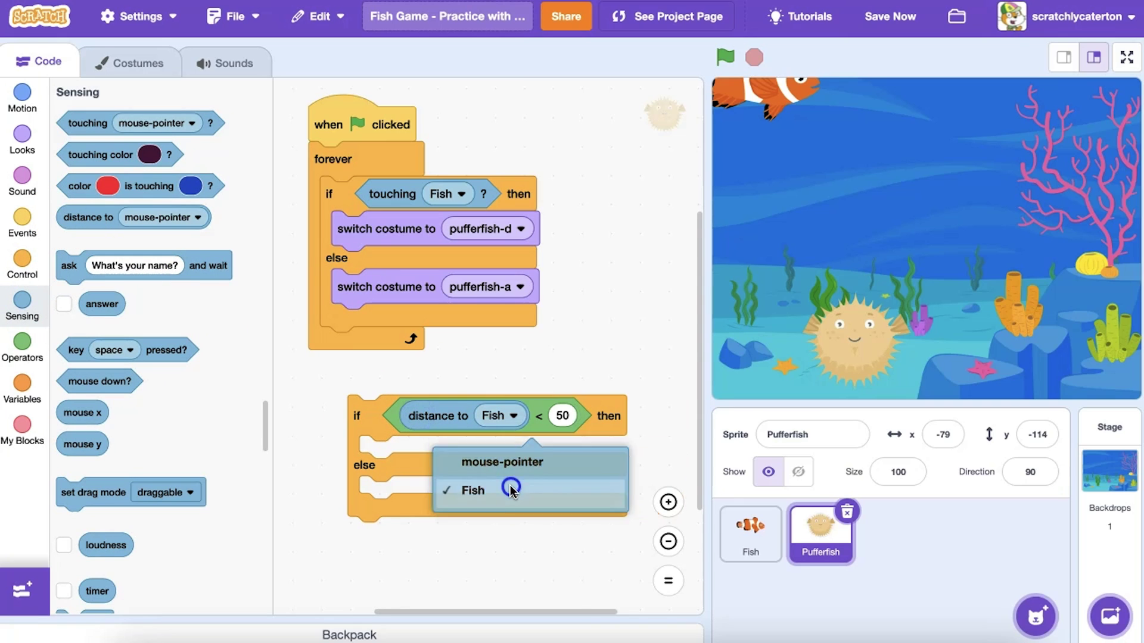
{"action": "mouse_move", "coordinate": [332, 193]}
{"action": "left_mouse_down"}
{"action": "mouse_move", "coordinate": [419, 394]}
{"action": "mouse_move", "coordinate": [387, 488]}
{"action": "left_mouse_up"}
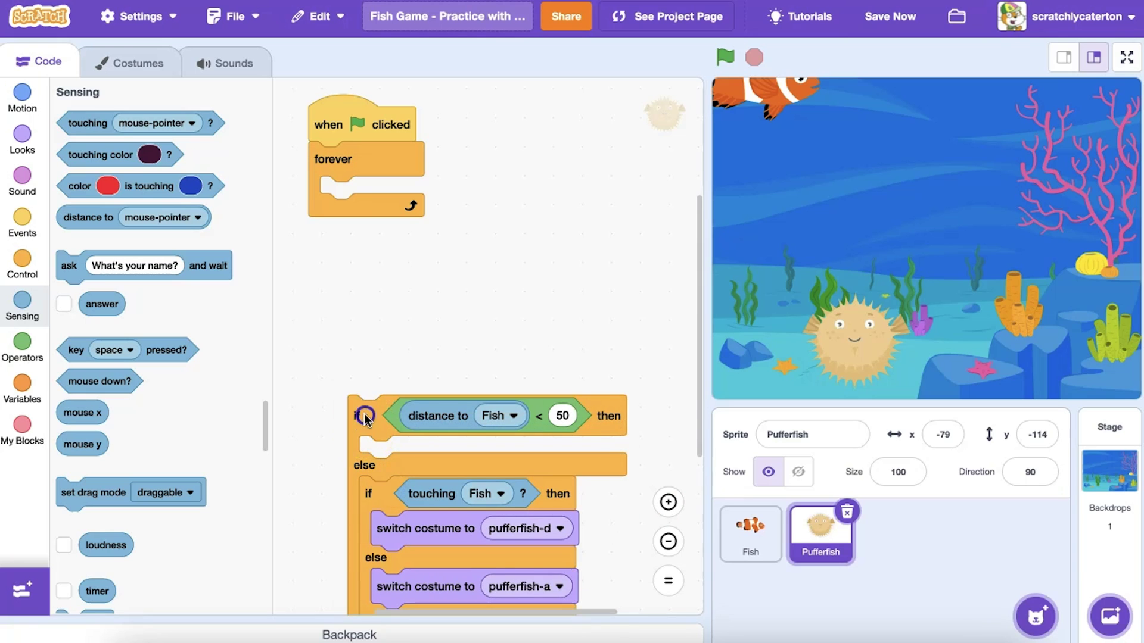
{"action": "left_click_drag", "start_coordinate": [358, 416], "coordinate": [343, 231]}
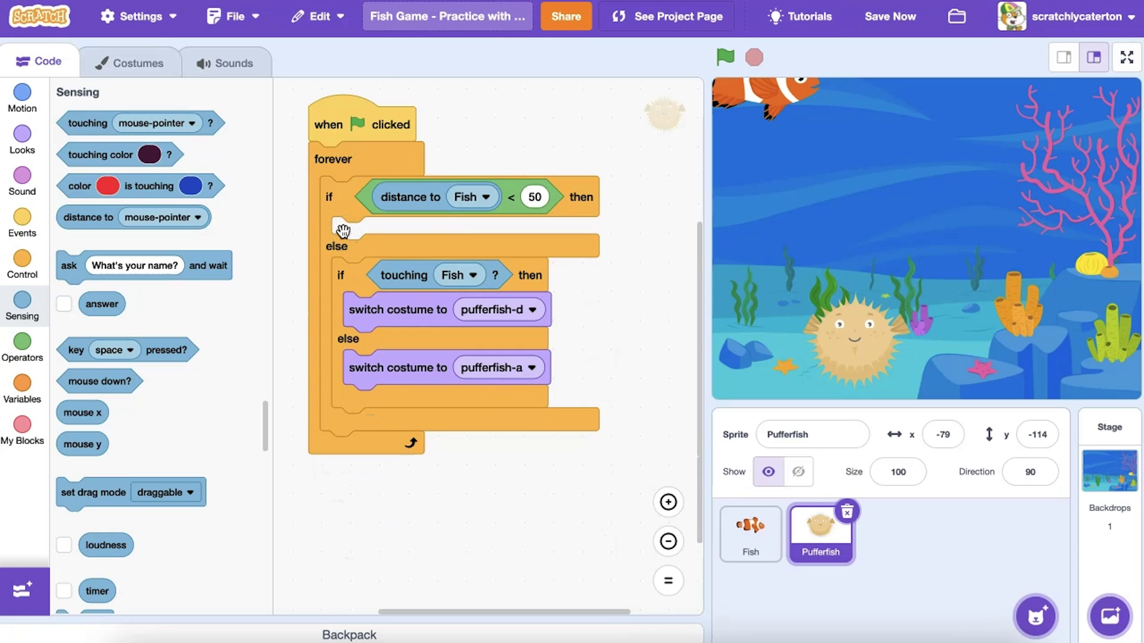
Step: Make the distance branch switch costume to pufferfish-c and raise the threshold to 150
{"action": "left_click", "coordinate": [23, 142]}
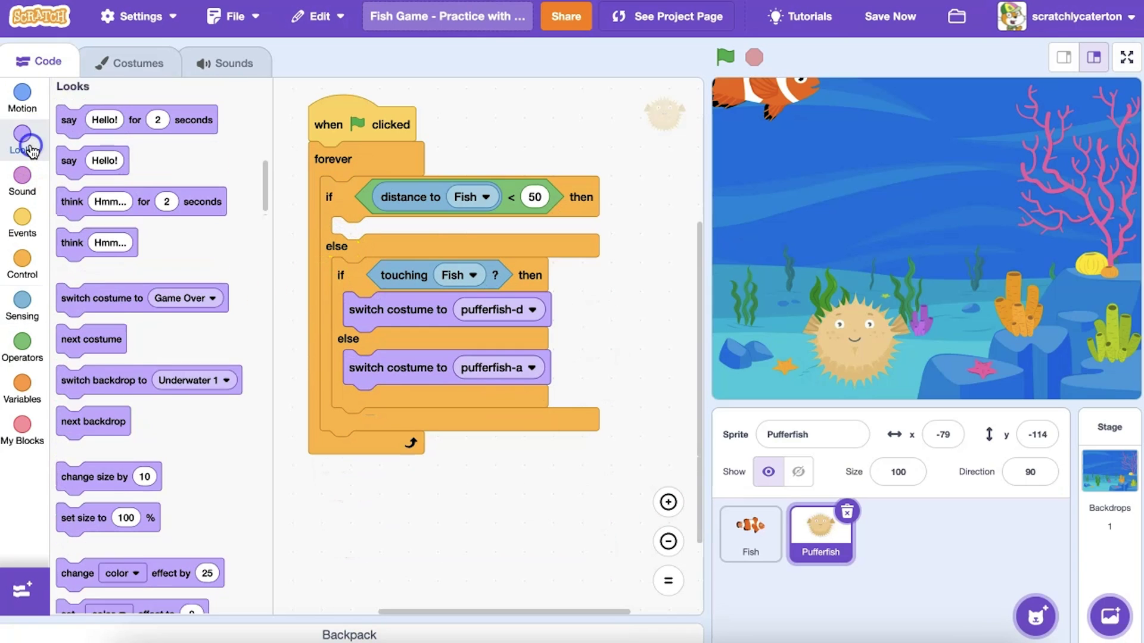
{"action": "left_click_drag", "start_coordinate": [81, 304], "coordinate": [358, 234]}
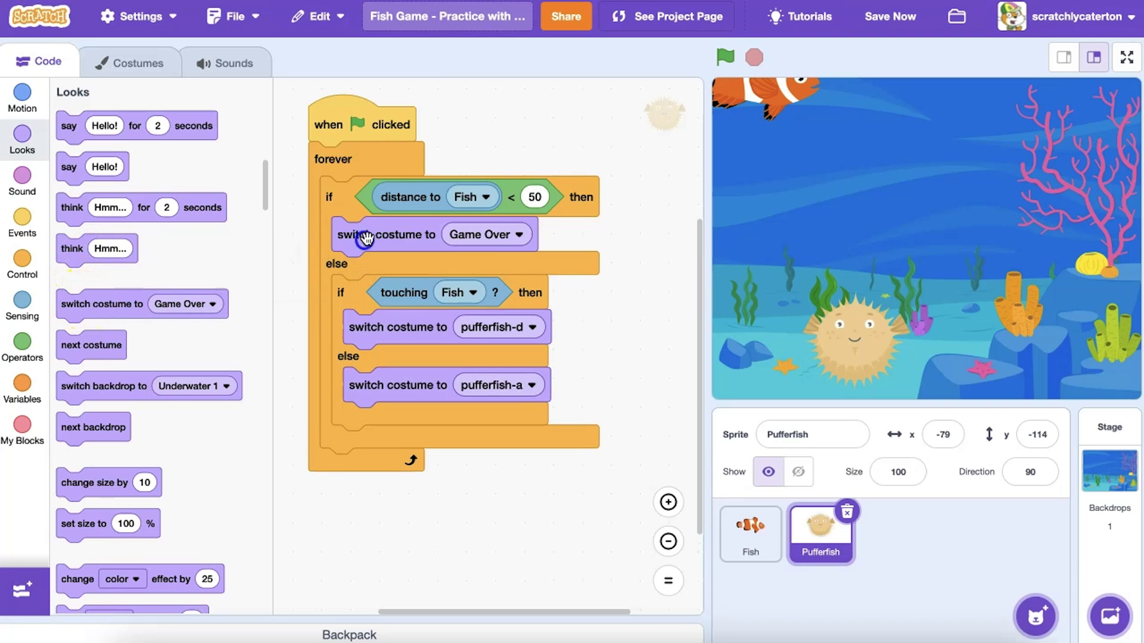
{"action": "left_click", "coordinate": [482, 234]}
{"action": "left_click", "coordinate": [461, 341]}
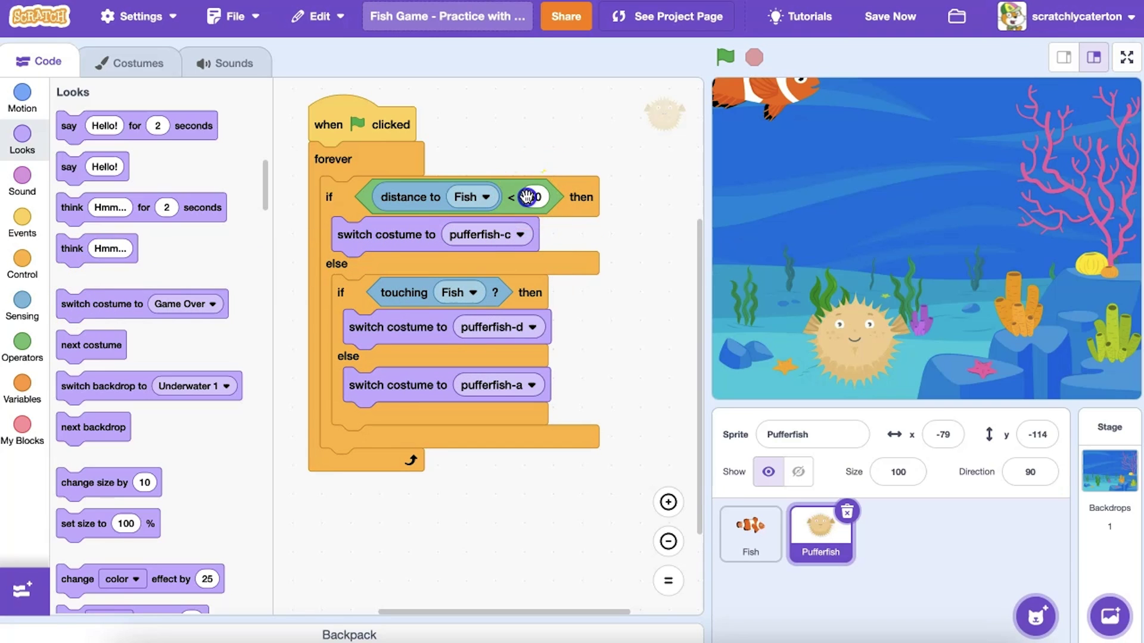
{"action": "type", "text": "50"}
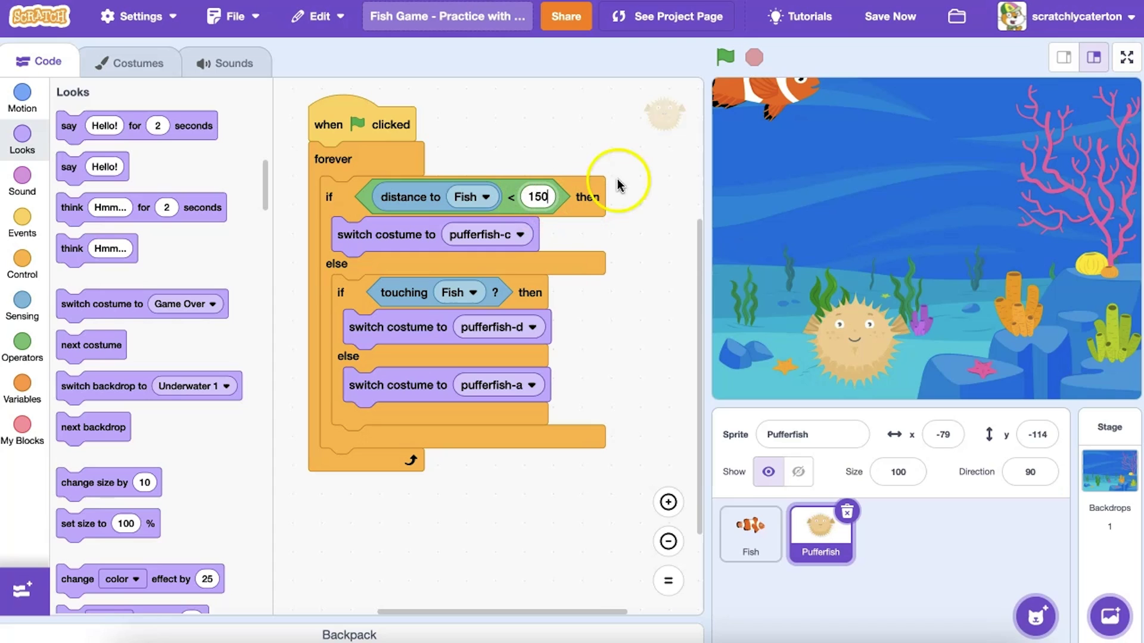
{"action": "left_click", "coordinate": [648, 166]}
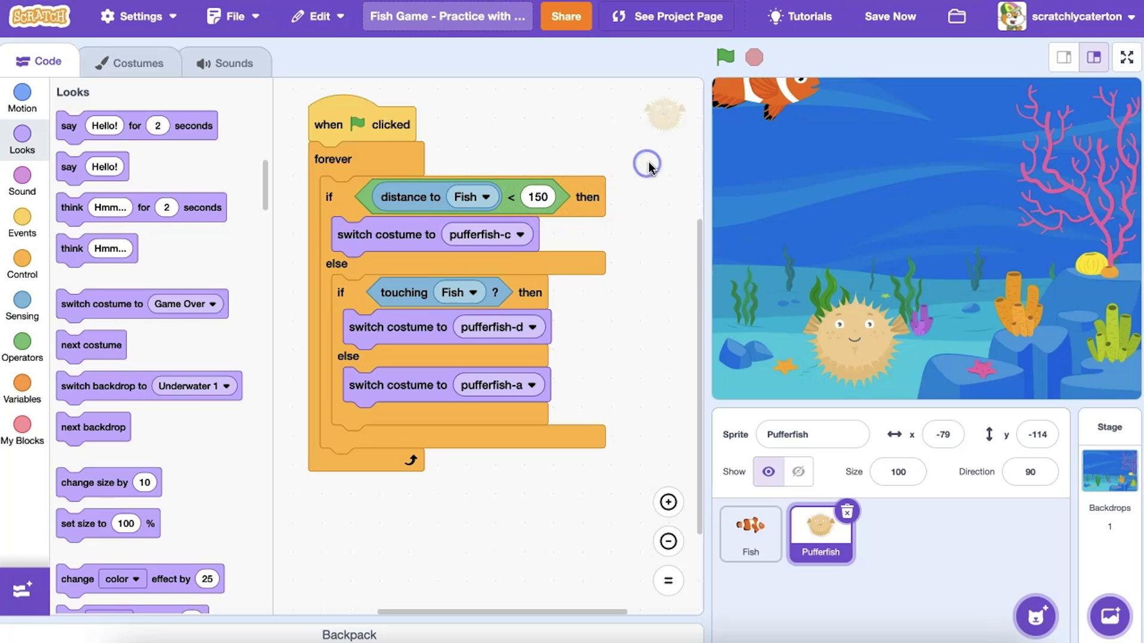
Step: Test the fish game by moving the Fish onto and away from the pufferfish, then stop it
{"action": "left_click", "coordinate": [725, 57]}
{"action": "mouse_move", "coordinate": [729, 228]}
{"action": "left_mouse_down"}
{"action": "mouse_move", "coordinate": [782, 348]}
{"action": "mouse_move", "coordinate": [766, 337]}
{"action": "left_mouse_up"}
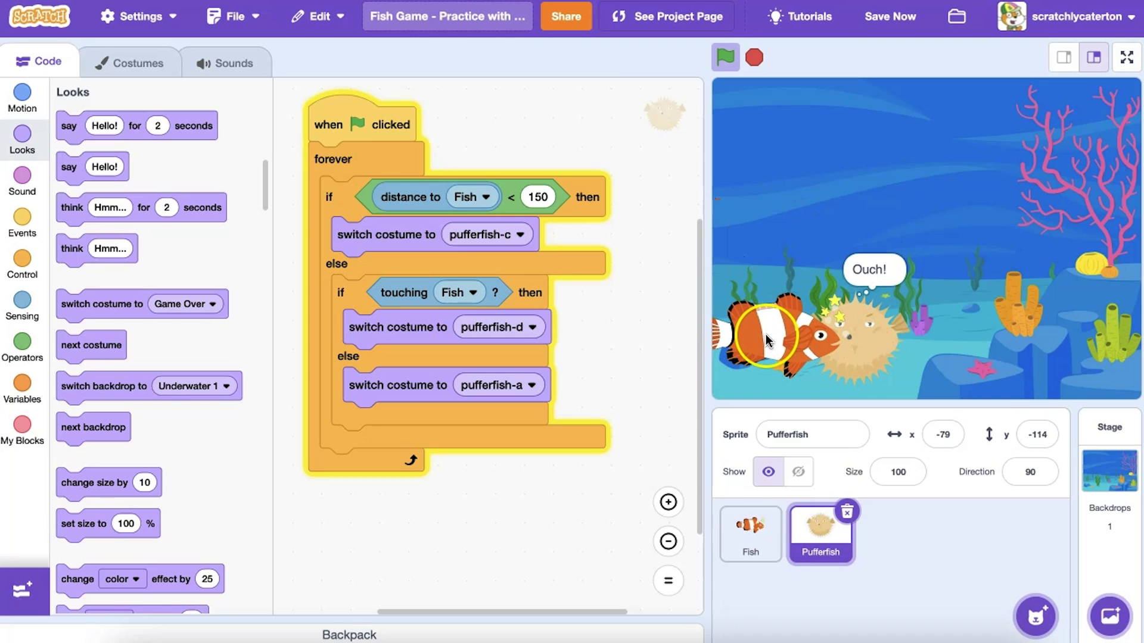
{"action": "left_click_drag", "start_coordinate": [765, 337], "coordinate": [779, 235]}
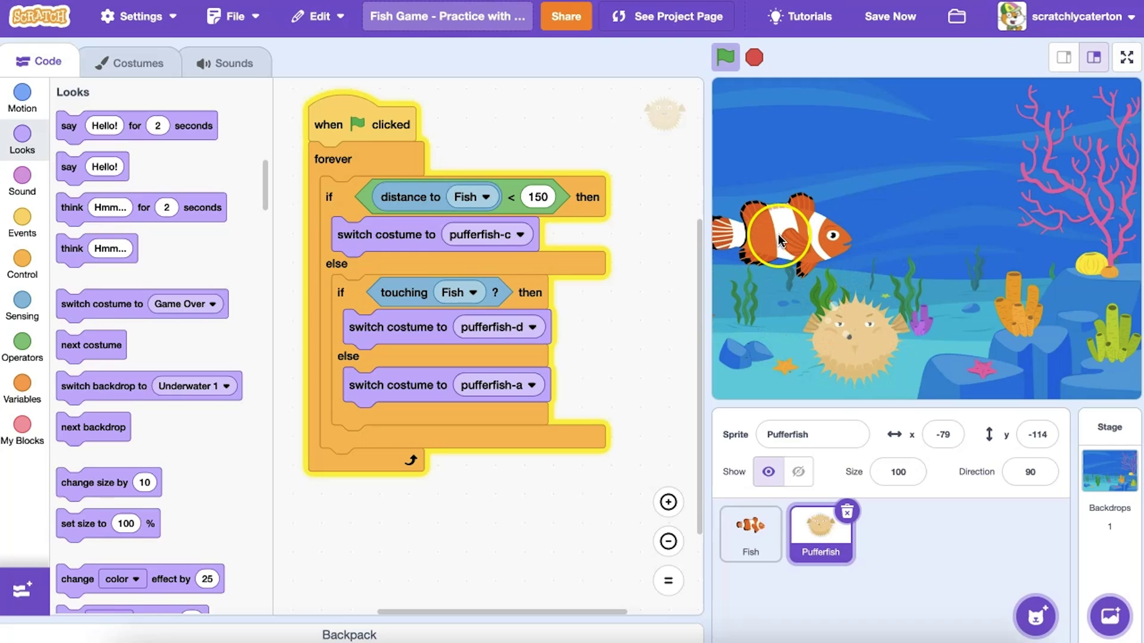
{"action": "mouse_move", "coordinate": [778, 235]}
{"action": "left_mouse_down"}
{"action": "mouse_move", "coordinate": [766, 338]}
{"action": "mouse_move", "coordinate": [777, 231]}
{"action": "mouse_move", "coordinate": [765, 335]}
{"action": "mouse_move", "coordinate": [755, 71]}
{"action": "left_mouse_up"}
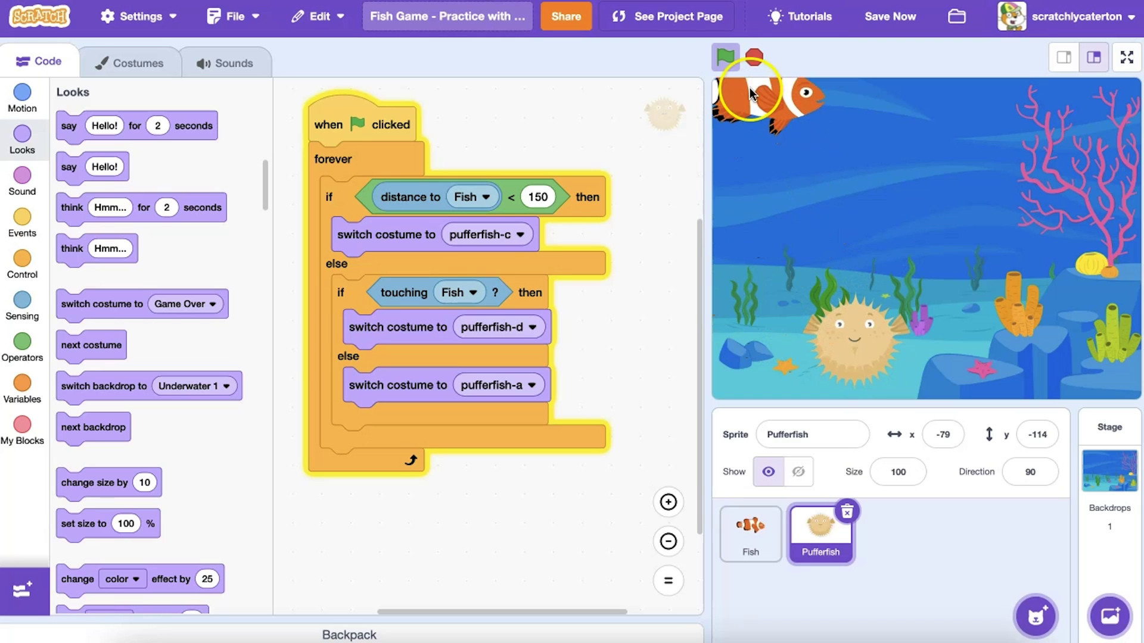
{"action": "left_click", "coordinate": [754, 57]}
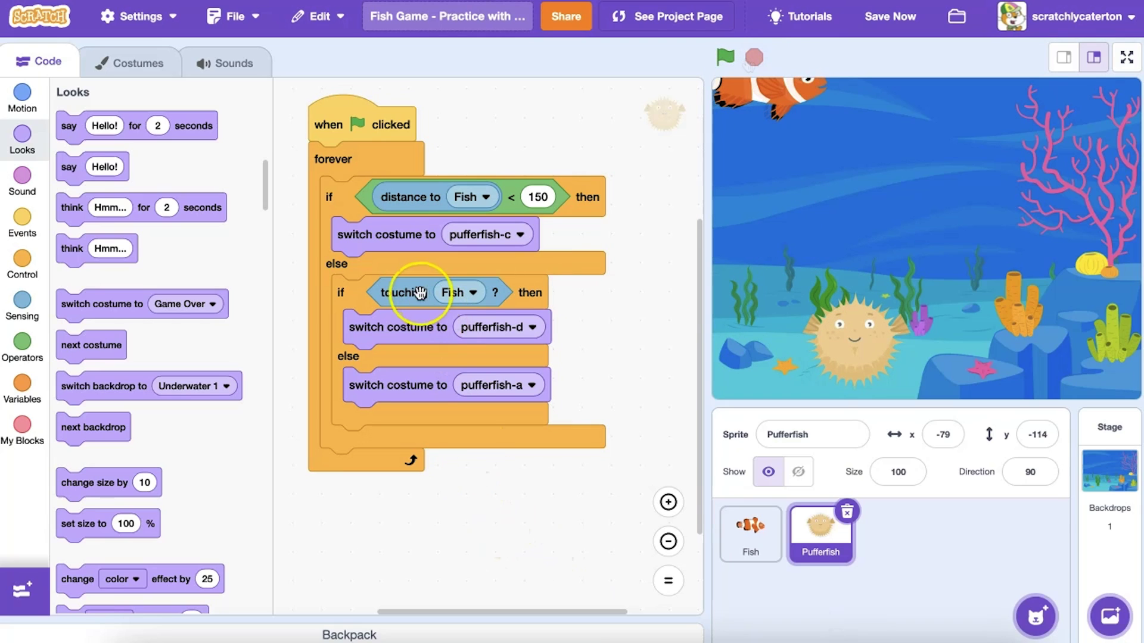
Step: Swap the checks: touching Fish (pufferfish-d) outer, distance to Fish < 150 (pufferfish-c) inner
{"action": "left_click_drag", "start_coordinate": [404, 292], "coordinate": [362, 517]}
{"action": "left_click_drag", "start_coordinate": [382, 202], "coordinate": [554, 498]}
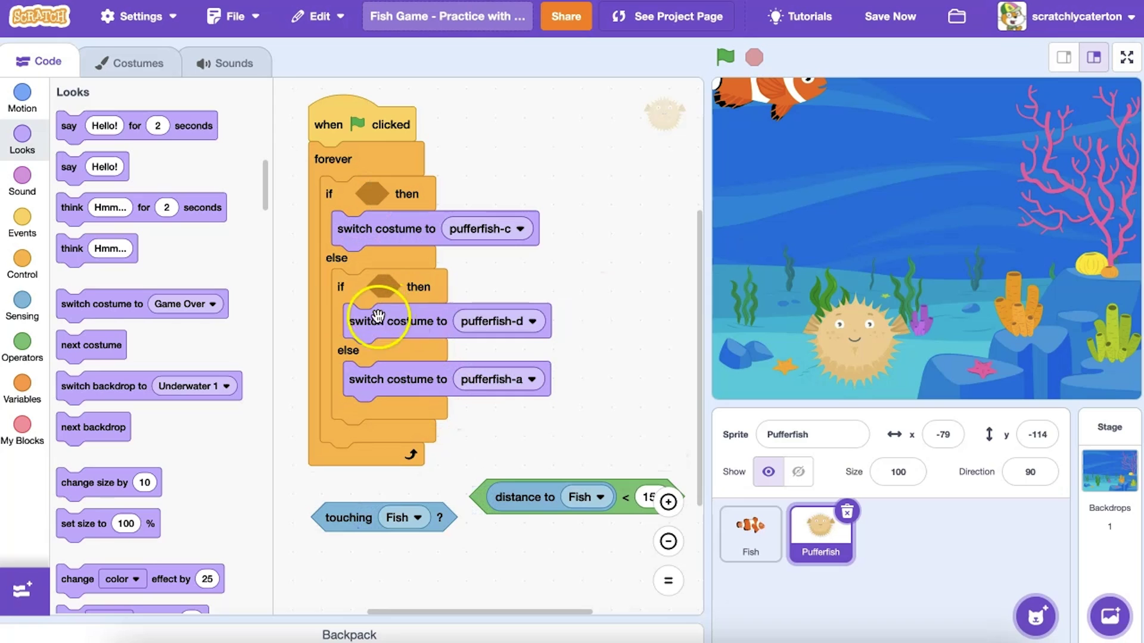
{"action": "left_click_drag", "start_coordinate": [394, 327], "coordinate": [555, 305]}
{"action": "left_click_drag", "start_coordinate": [389, 228], "coordinate": [398, 306]}
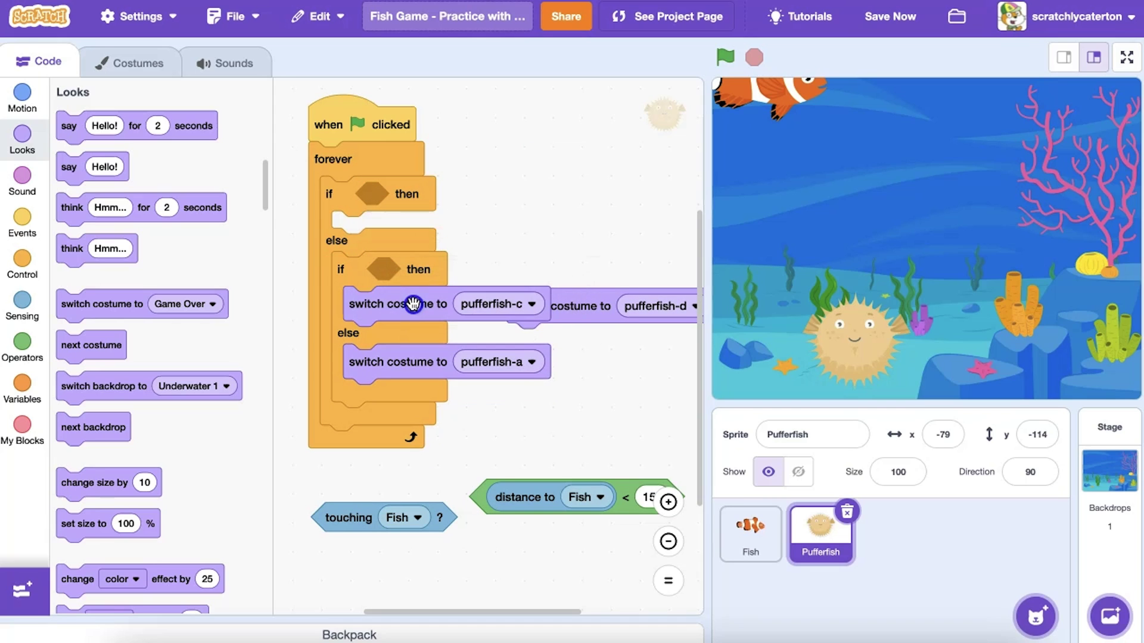
{"action": "left_click_drag", "start_coordinate": [501, 497], "coordinate": [389, 274]}
{"action": "left_click_drag", "start_coordinate": [581, 305], "coordinate": [387, 228]}
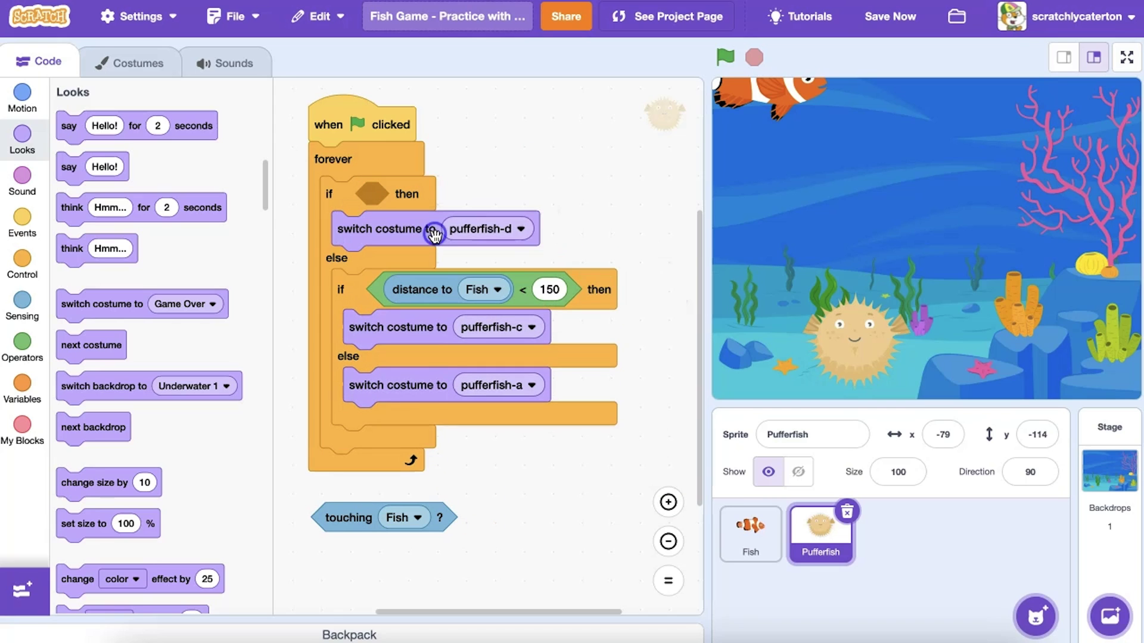
{"action": "left_click_drag", "start_coordinate": [358, 517], "coordinate": [402, 194]}
{"action": "left_click", "coordinate": [726, 56]}
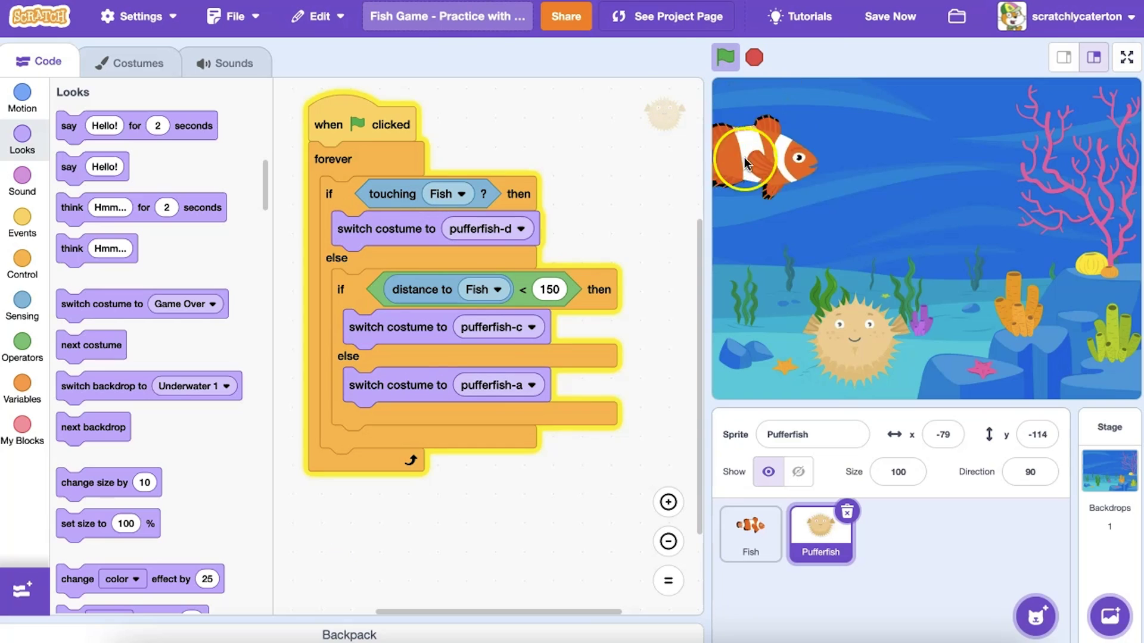
{"action": "mouse_move", "coordinate": [746, 116]}
{"action": "left_mouse_down"}
{"action": "mouse_move", "coordinate": [827, 219]}
{"action": "mouse_move", "coordinate": [897, 244]}
{"action": "mouse_move", "coordinate": [781, 305]}
{"action": "left_mouse_up"}
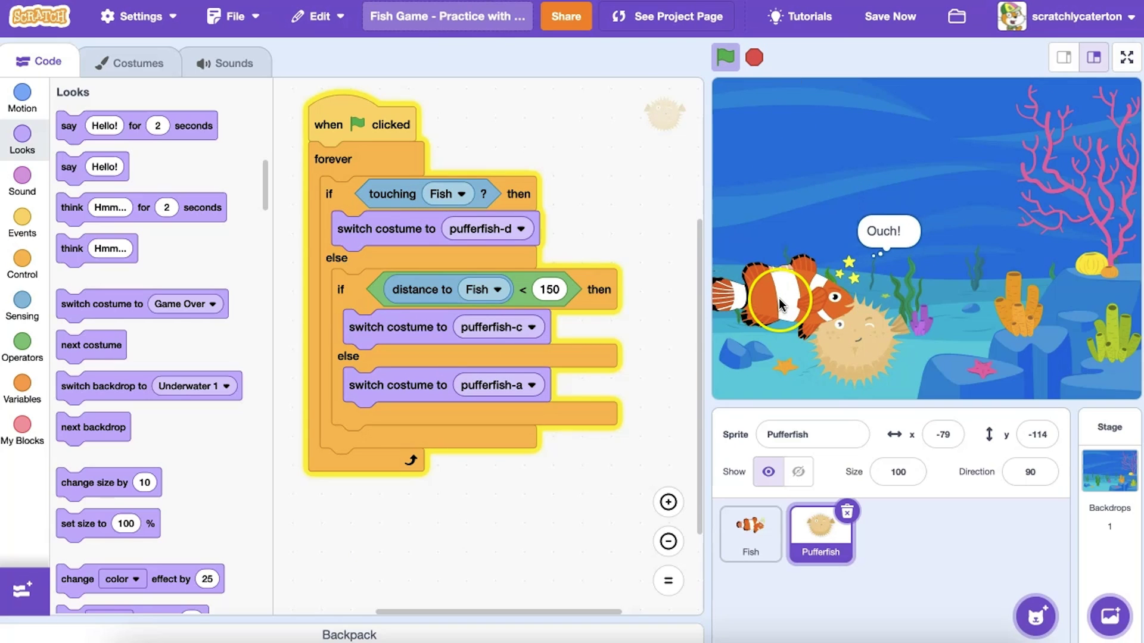
{"action": "mouse_move", "coordinate": [783, 304]}
{"action": "left_mouse_down"}
{"action": "mouse_move", "coordinate": [907, 159]}
{"action": "mouse_move", "coordinate": [849, 175]}
{"action": "mouse_move", "coordinate": [776, 230]}
{"action": "mouse_move", "coordinate": [771, 273]}
{"action": "left_mouse_up"}
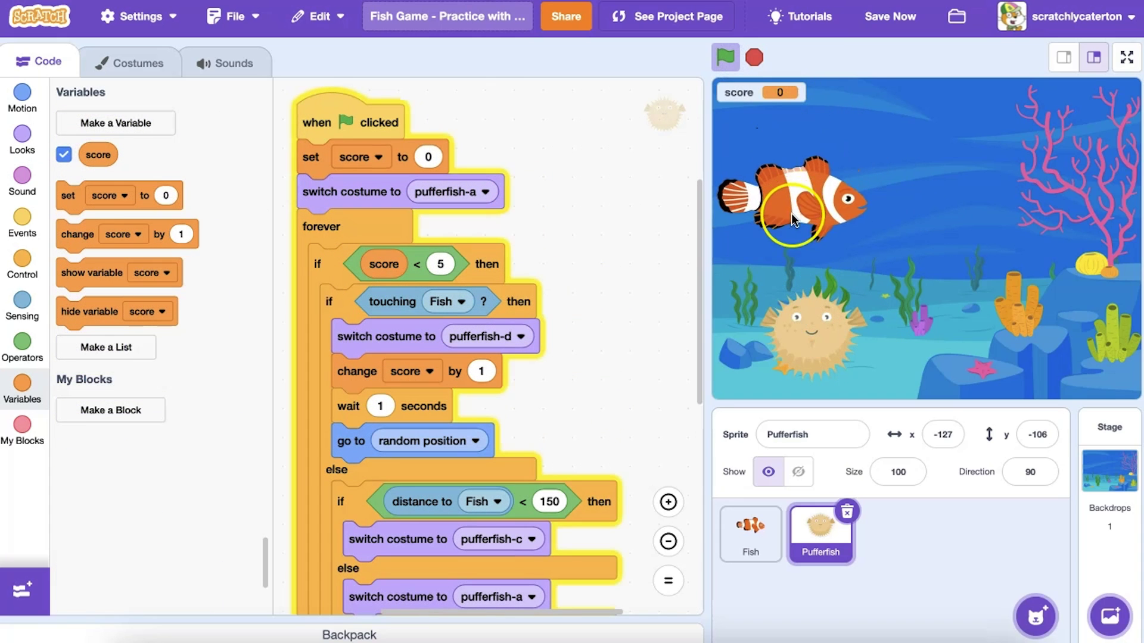
Step: Steer the fish into the pufferfish repeatedly until the score reaches 5 and GAME OVER appears
{"action": "mouse_move", "coordinate": [793, 220]}
{"action": "left_mouse_down"}
{"action": "mouse_move", "coordinate": [778, 301]}
{"action": "mouse_move", "coordinate": [759, 217]}
{"action": "mouse_move", "coordinate": [898, 349]}
{"action": "left_mouse_up"}
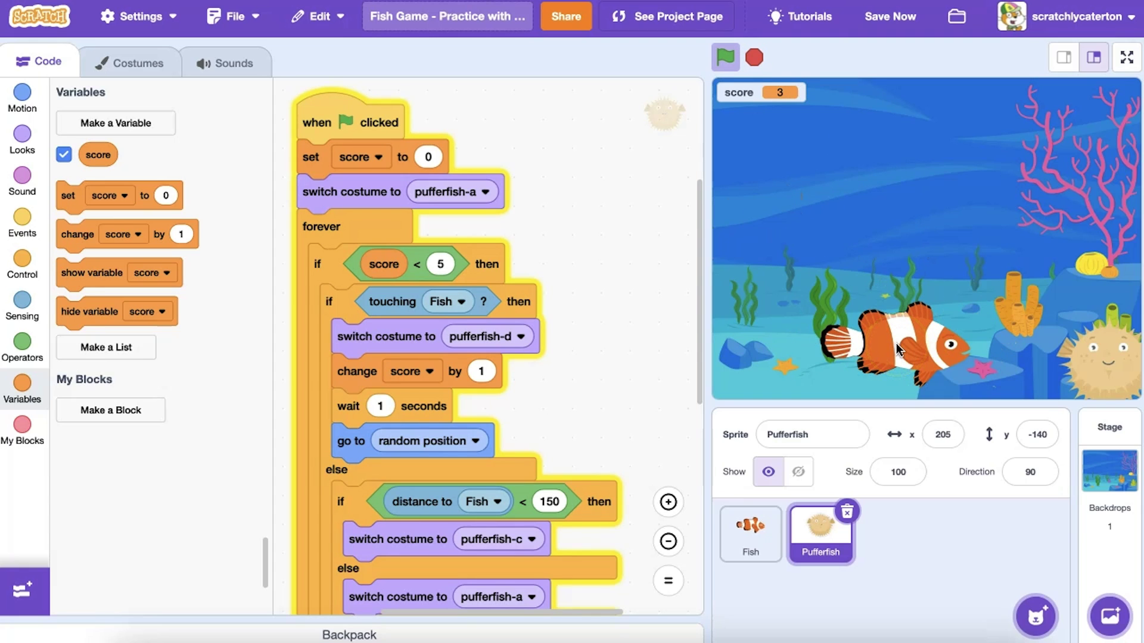
{"action": "mouse_move", "coordinate": [899, 348]}
{"action": "left_mouse_down"}
{"action": "mouse_move", "coordinate": [1030, 351]}
{"action": "mouse_move", "coordinate": [1061, 272]}
{"action": "left_mouse_up"}
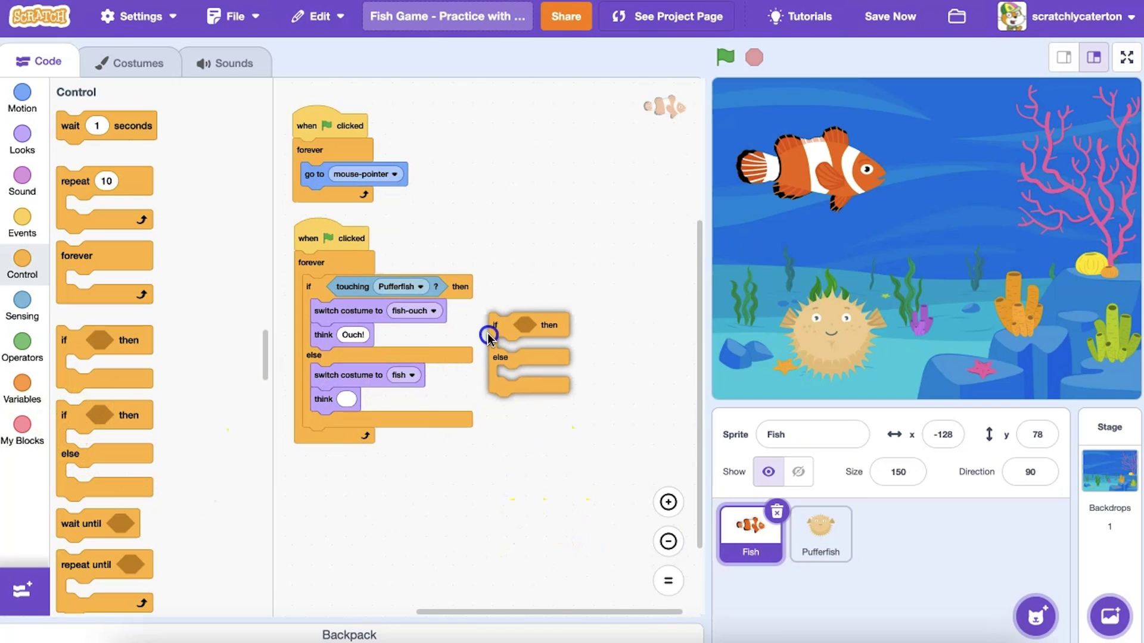
Step: Place an if-else in the Fish's code testing touching the pink coral colour, sampled from the stage
{"action": "left_click_drag", "start_coordinate": [489, 336], "coordinate": [514, 322]}
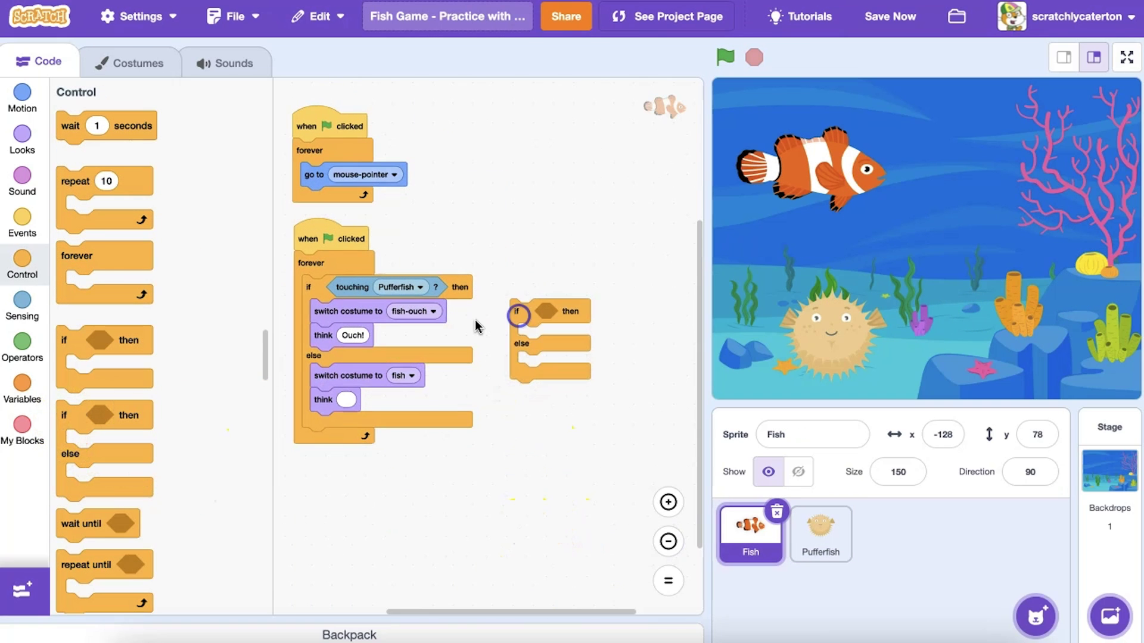
{"action": "left_click", "coordinate": [22, 304]}
{"action": "left_click_drag", "start_coordinate": [100, 155], "coordinate": [573, 311]}
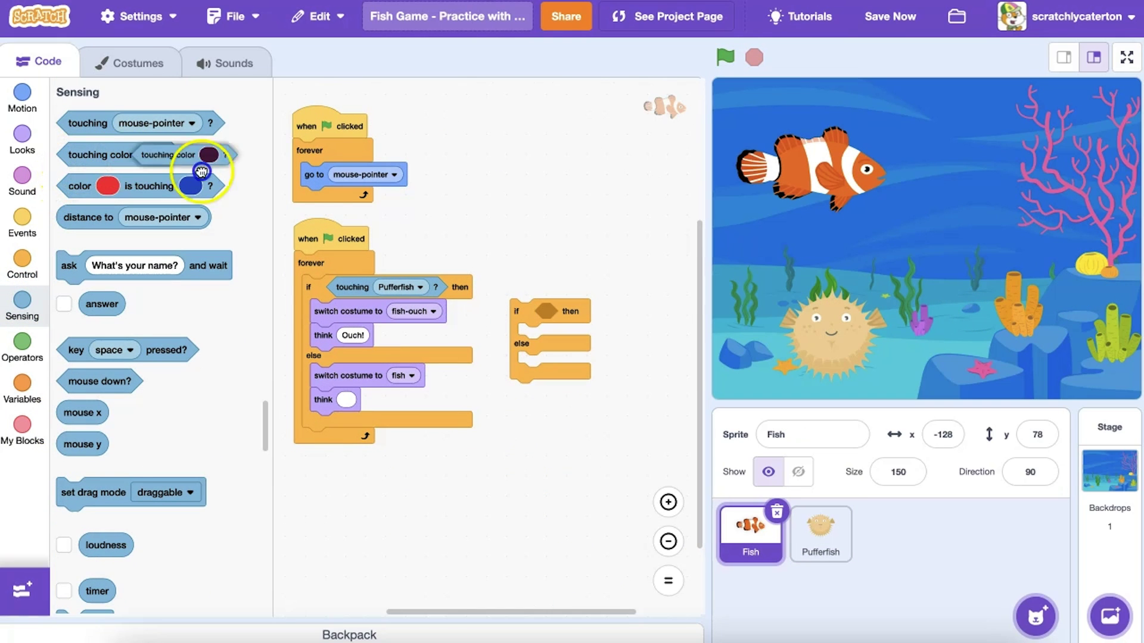
{"action": "left_click", "coordinate": [611, 311]}
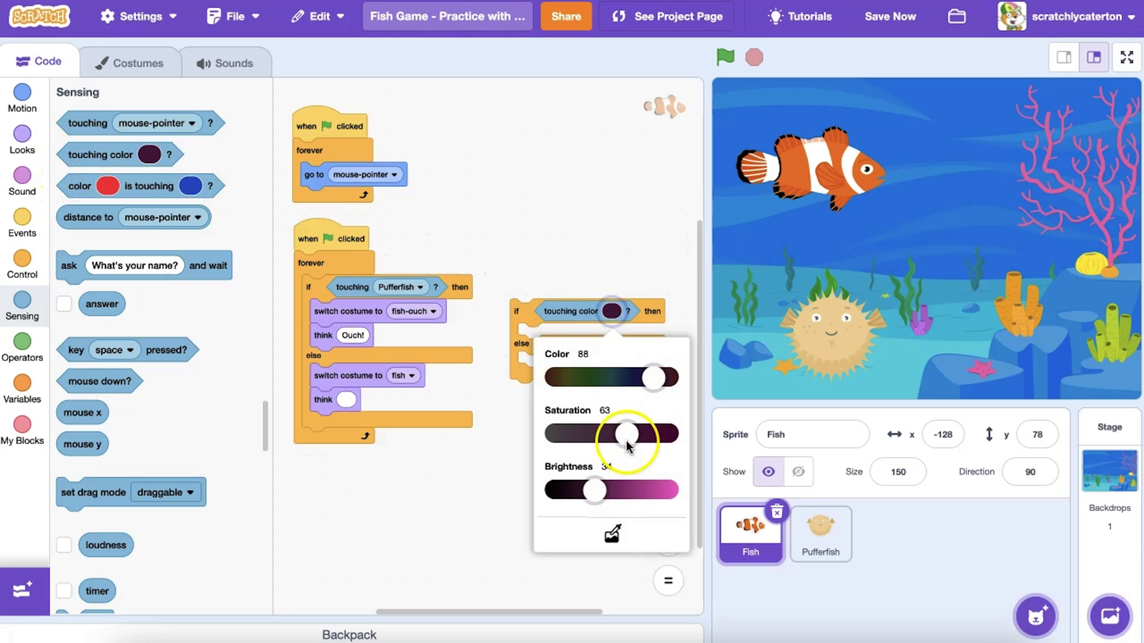
{"action": "left_click", "coordinate": [612, 535]}
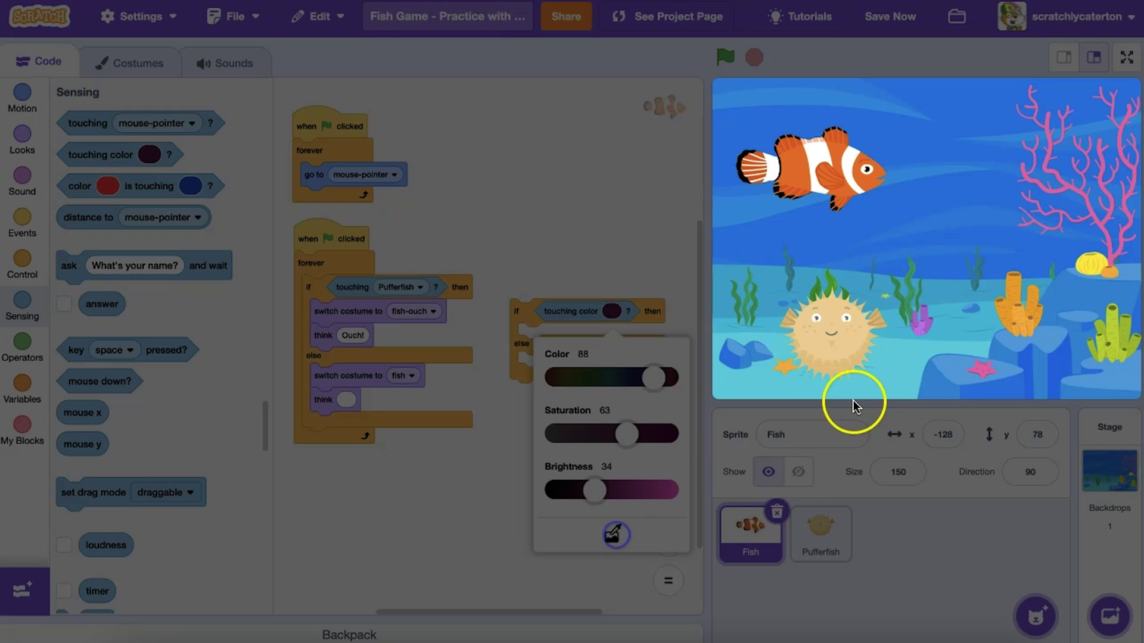
{"action": "left_click", "coordinate": [1095, 214]}
{"action": "left_click", "coordinate": [508, 514]}
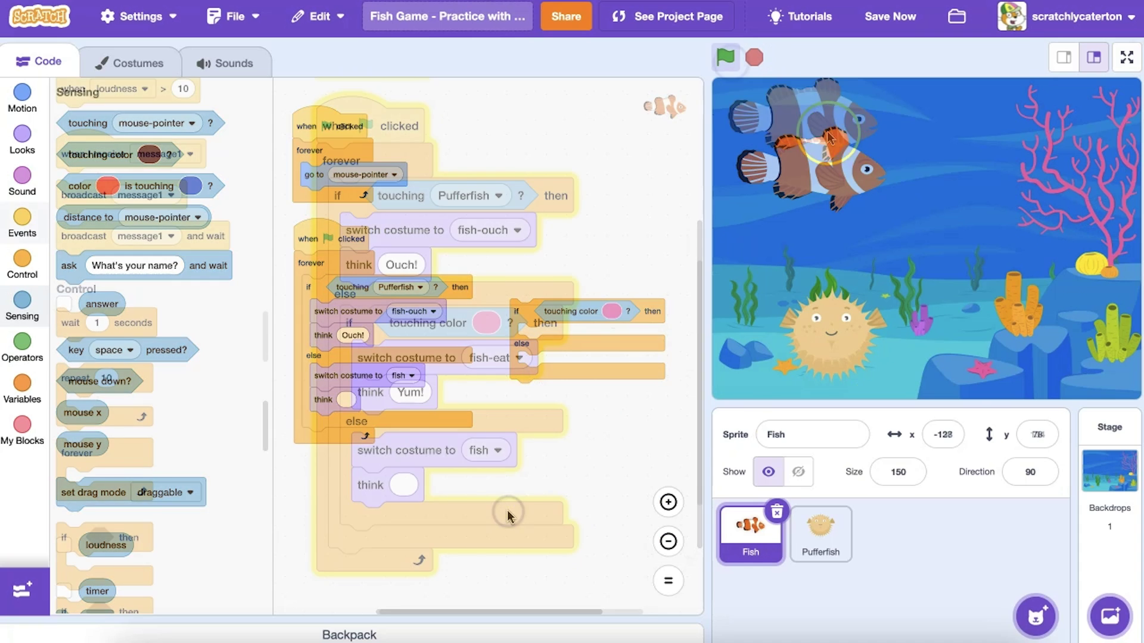
Step: Drag the fish past the pufferfish and onto the pink coral to test the Yum! reaction
{"action": "mouse_move", "coordinate": [907, 175]}
{"action": "left_mouse_down"}
{"action": "mouse_move", "coordinate": [769, 282]}
{"action": "mouse_move", "coordinate": [987, 170]}
{"action": "mouse_move", "coordinate": [977, 175]}
{"action": "left_mouse_up"}
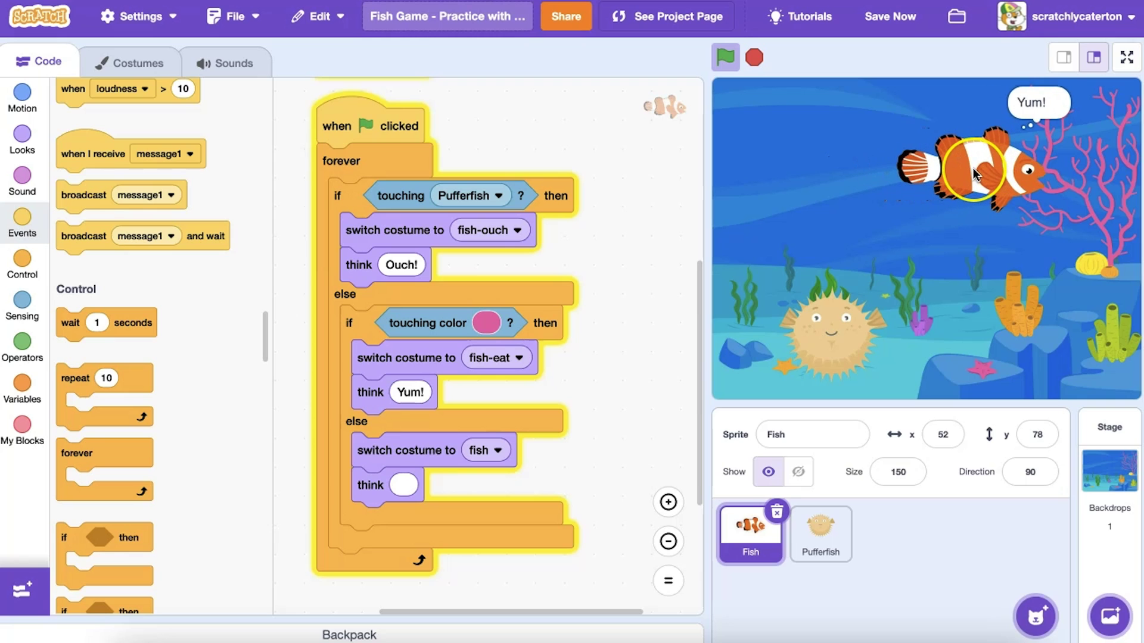
{"action": "left_click_drag", "start_coordinate": [976, 175], "coordinate": [965, 172]}
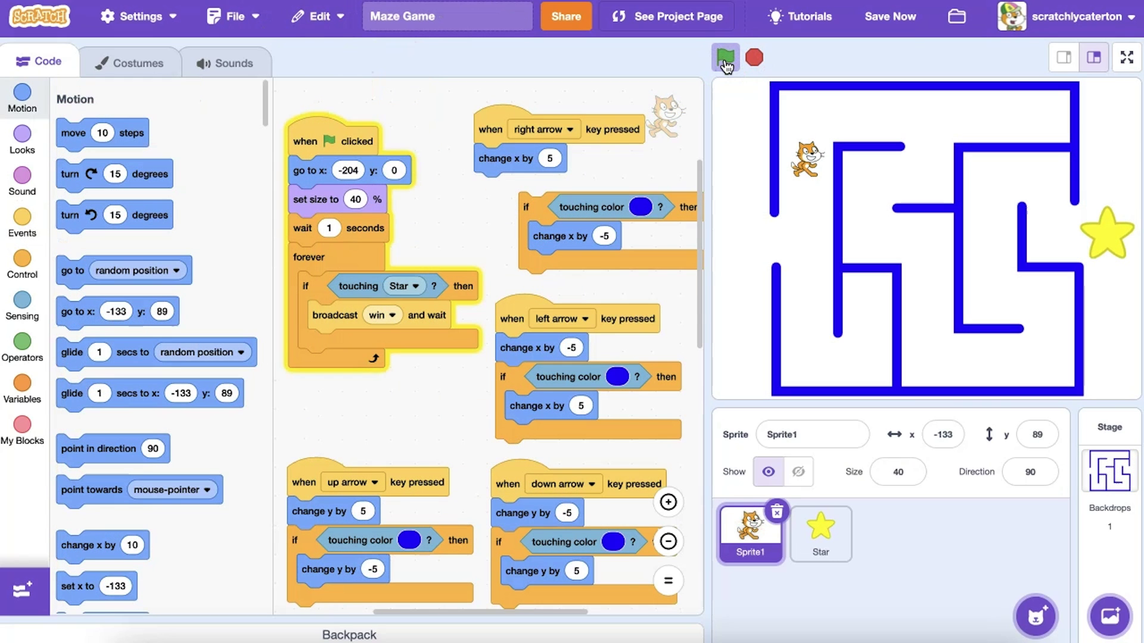
Step: Attach the blue-wall check under change x by 5, steering the cat through the maze with arrow keys
{"action": "key", "text": "Right"}
{"action": "key", "text": "Right"}
{"action": "key", "text": "Right"}
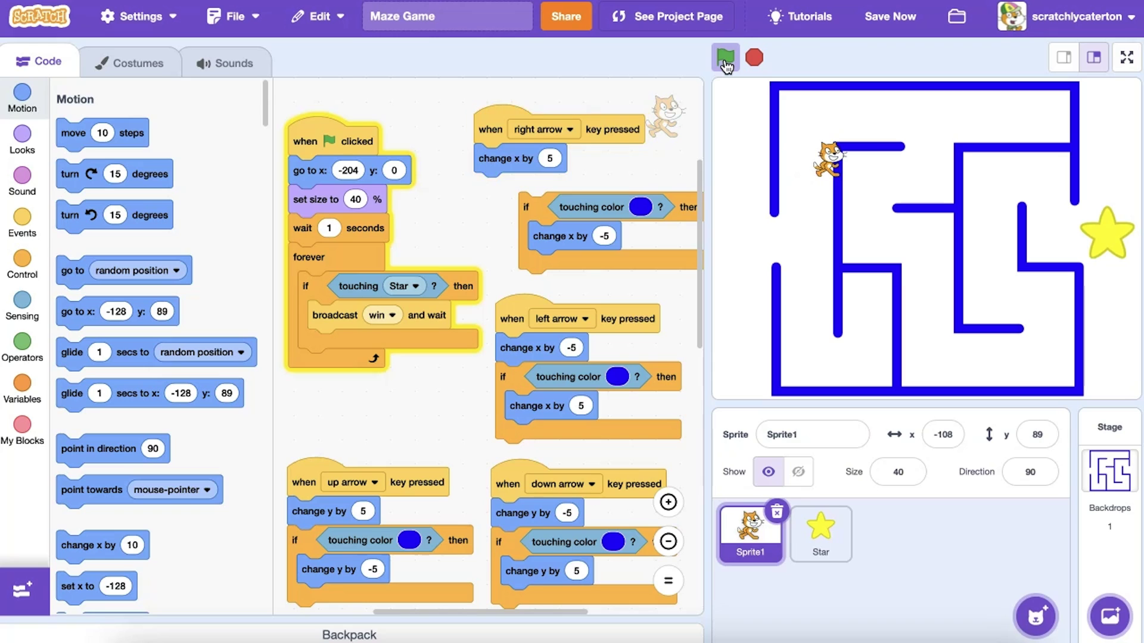
{"action": "key", "text": "Right"}
{"action": "key", "text": "Right"}
{"action": "key", "text": "Right"}
{"action": "key", "text": "Right"}
{"action": "key", "text": "Right"}
{"action": "key", "text": "Right"}
{"action": "key", "text": "Right"}
{"action": "key", "text": "Right"}
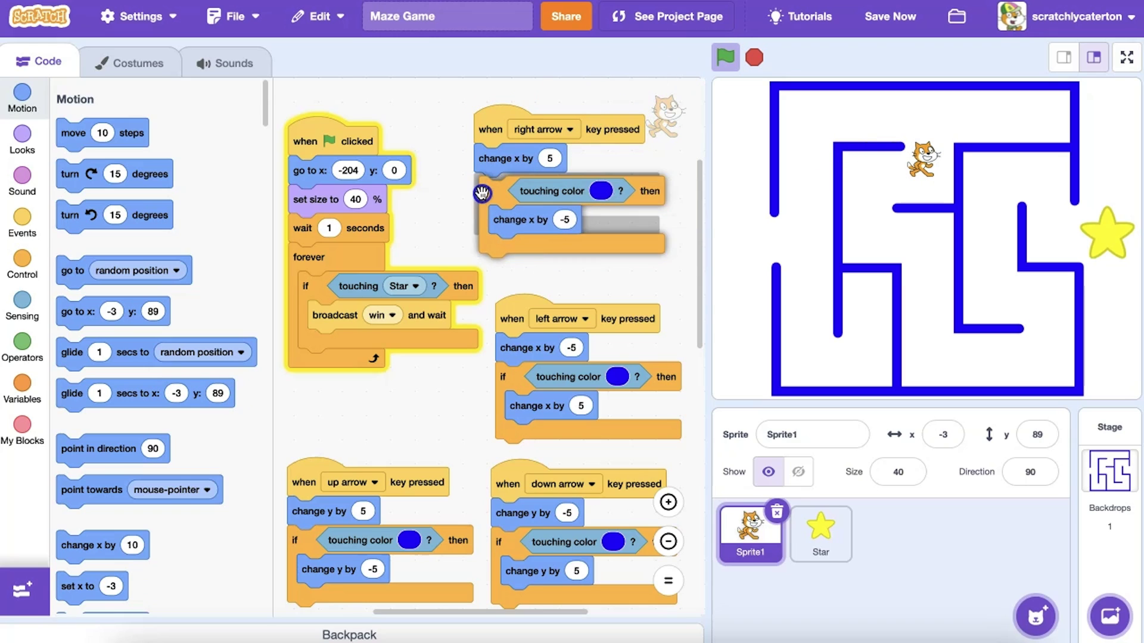
{"action": "left_click_drag", "start_coordinate": [484, 194], "coordinate": [486, 190]}
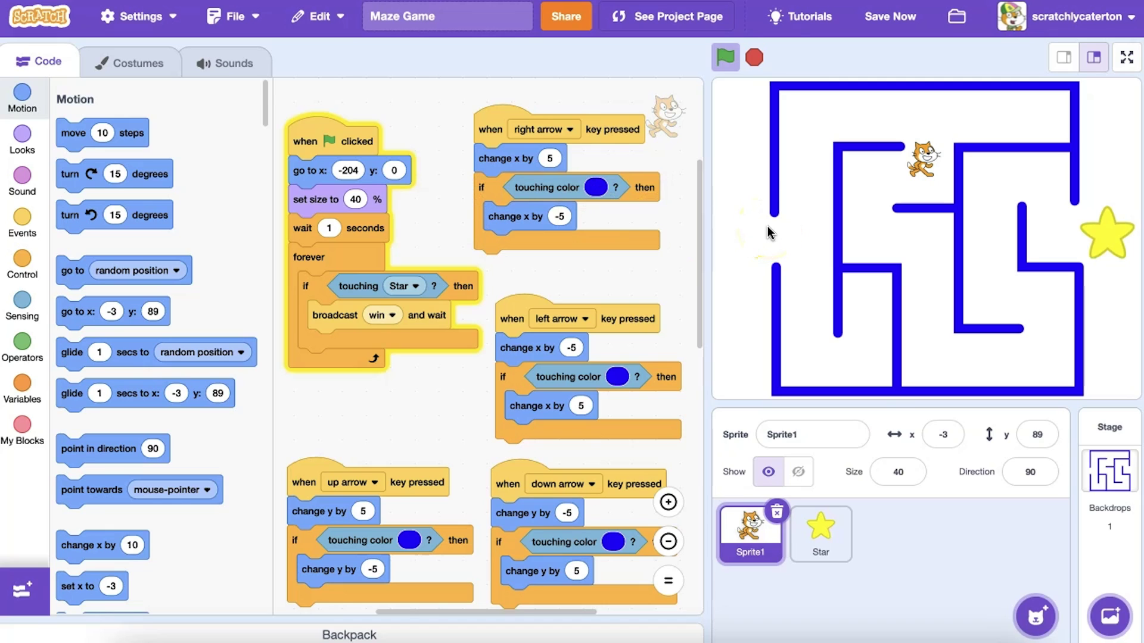
{"action": "key", "text": "Right"}
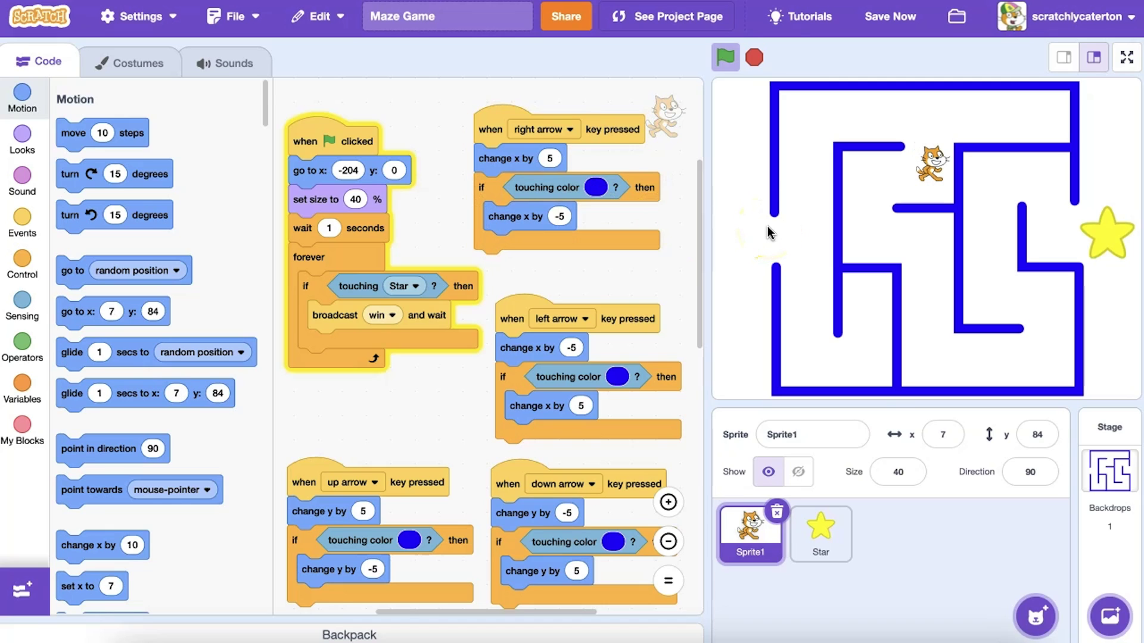
{"action": "key", "text": "Down"}
{"action": "key", "text": "Left"}
{"action": "key", "text": "Left"}
{"action": "key", "text": "Left"}
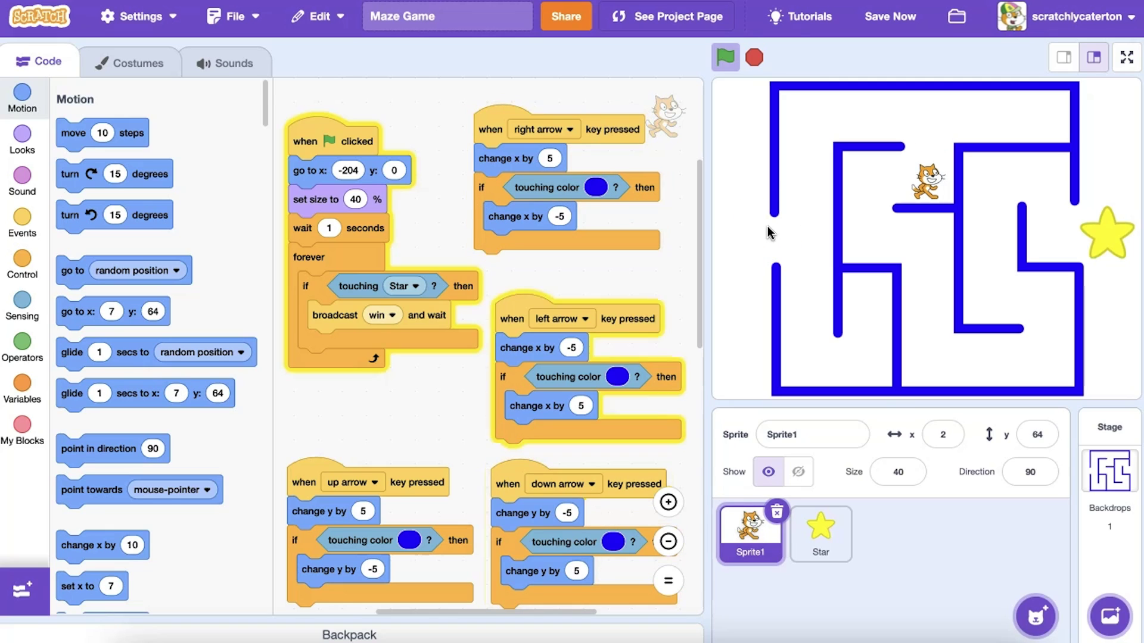
{"action": "key", "text": "Left"}
{"action": "key", "text": "Left"}
{"action": "key", "text": "Left"}
{"action": "key", "text": "Left"}
{"action": "key", "text": "Left"}
{"action": "key", "text": "Left"}
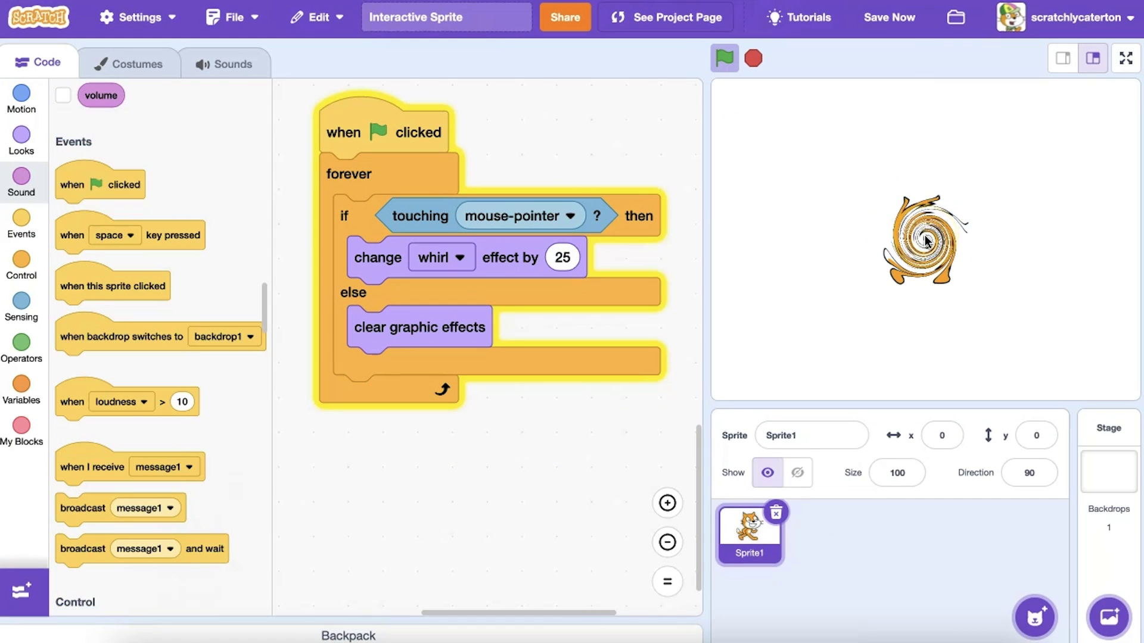
Step: Interact with the cat on the stage to see the whirl effect
{"action": "left_click", "coordinate": [931, 312]}
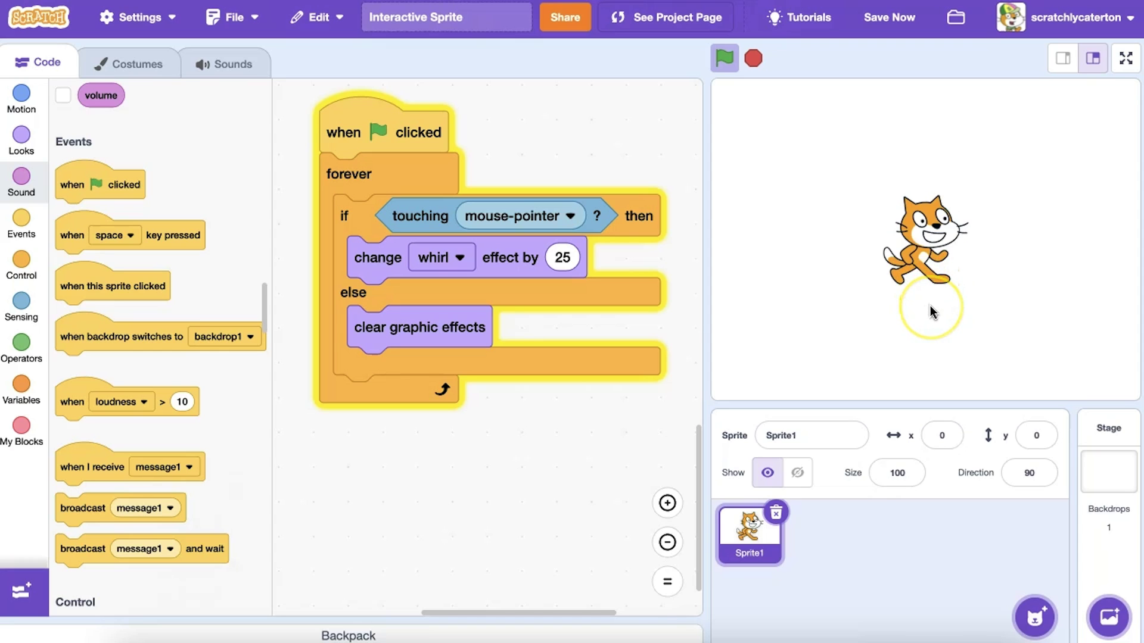